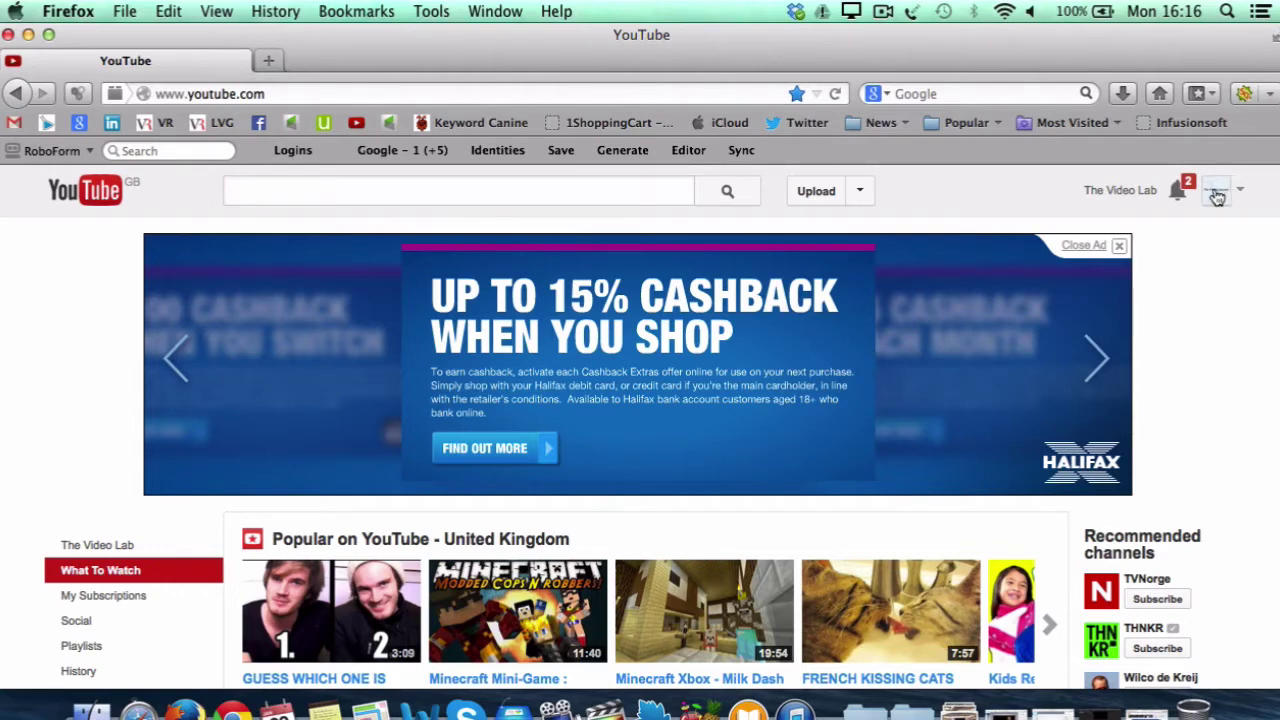
Open the channel's Features settings from the Video Manager and check the account's verification status.
{"action": "left_click", "coordinate": [1213, 196]}
{"action": "left_click", "coordinate": [920, 283]}
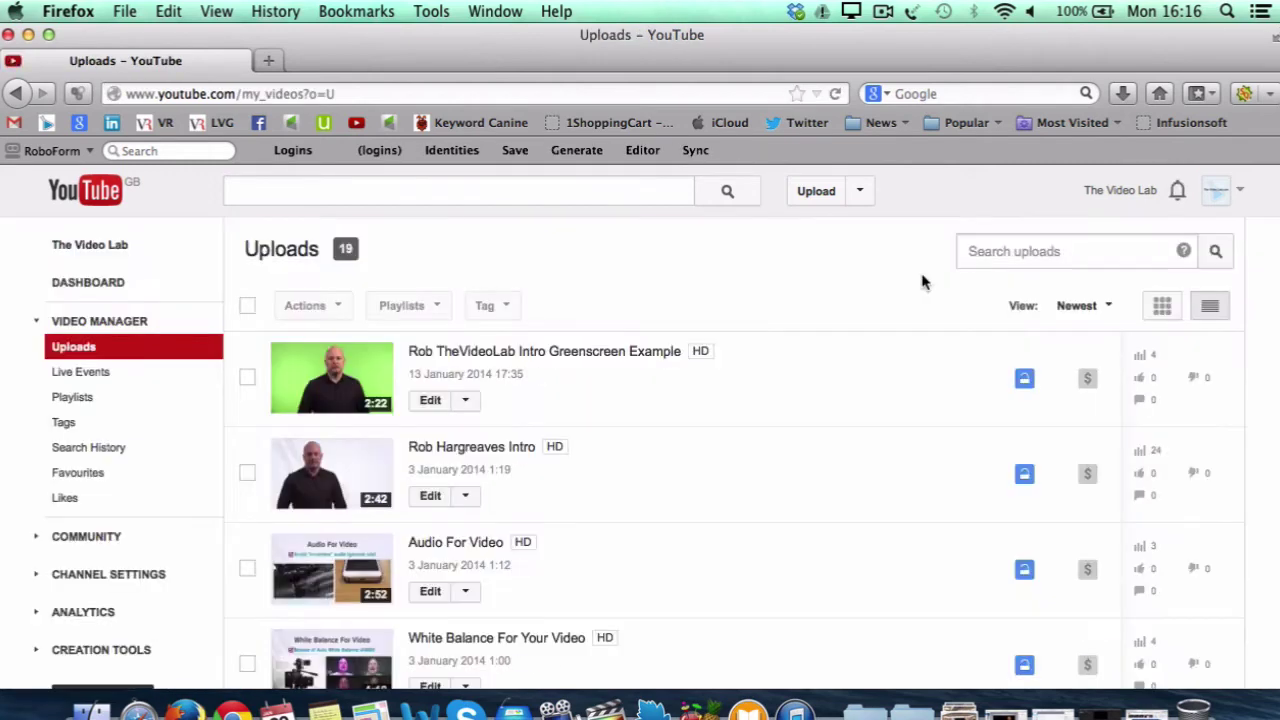
{"action": "left_click", "coordinate": [108, 577]}
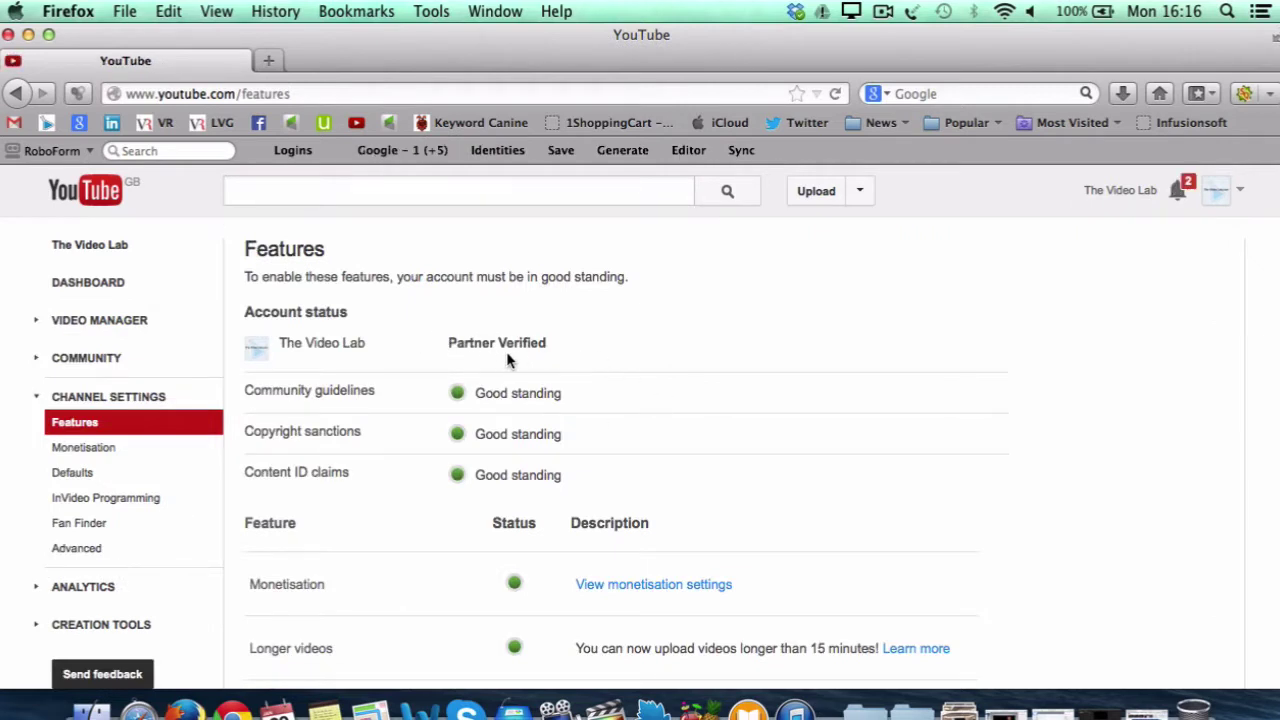
{"action": "left_click_drag", "start_coordinate": [553, 348], "coordinate": [443, 348]}
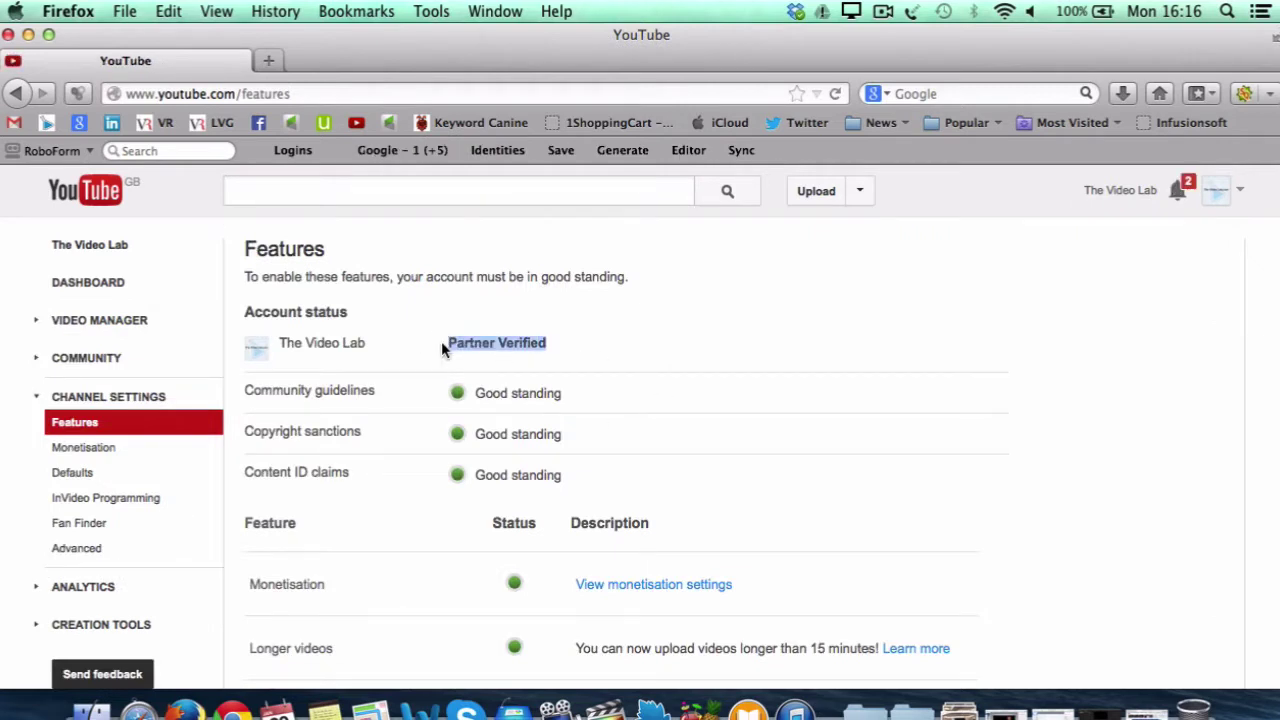
{"action": "left_click", "coordinate": [587, 347]}
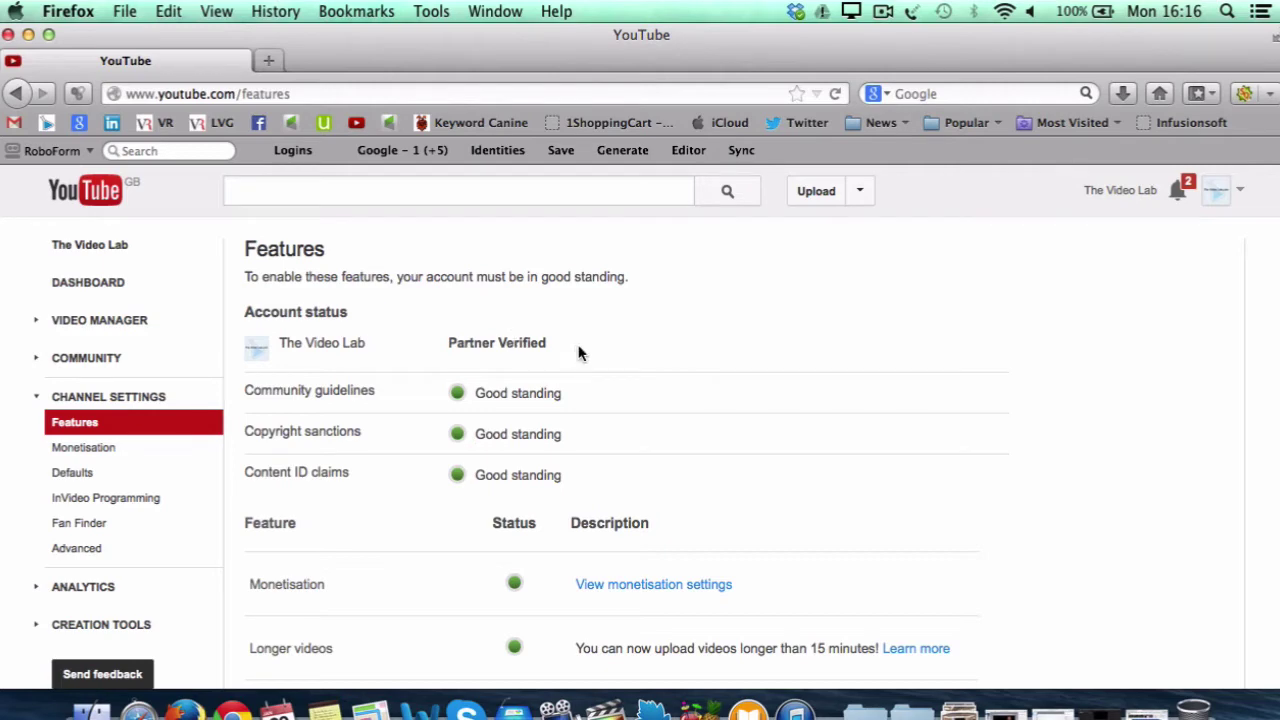
Check the status of the External annotations feature in the channel's feature list.
{"action": "scroll", "coordinate": [585, 356], "scroll_direction": "down", "scroll_amount": 5}
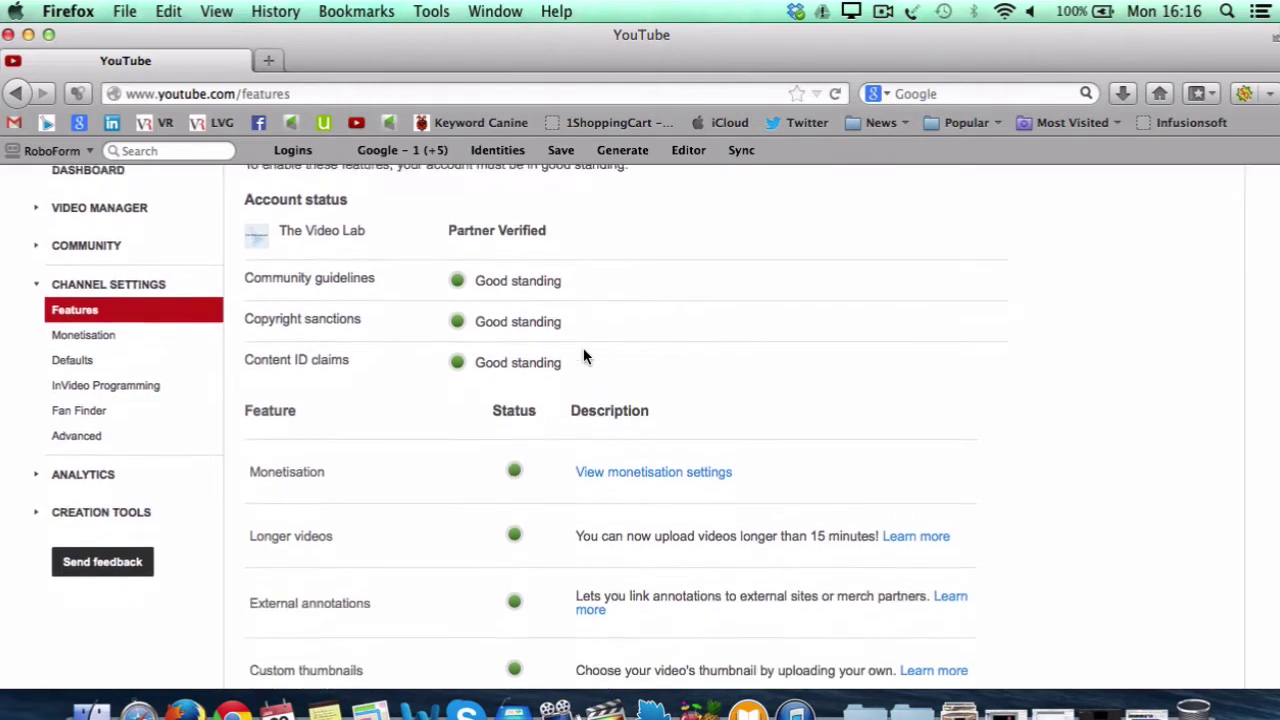
{"action": "left_click_drag", "start_coordinate": [250, 527], "coordinate": [456, 520]}
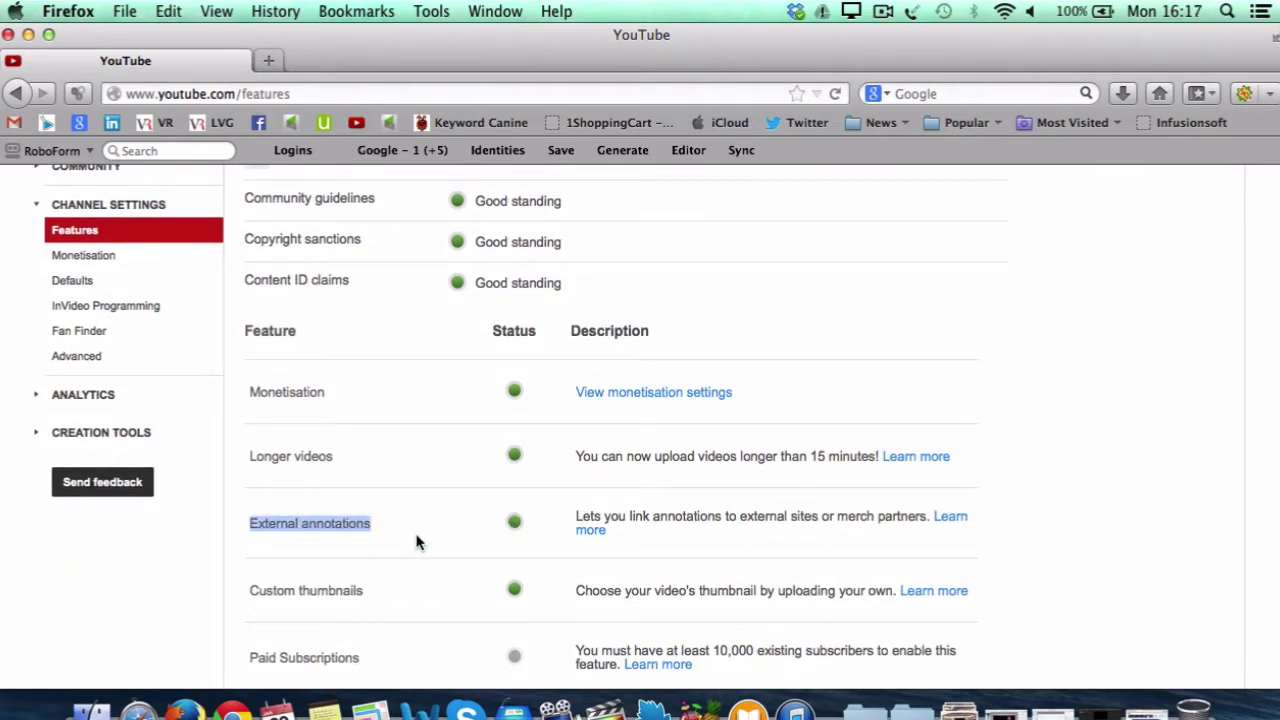
{"action": "left_click", "coordinate": [377, 522]}
{"action": "scroll", "coordinate": [370, 492], "scroll_direction": "up", "scroll_amount": 1}
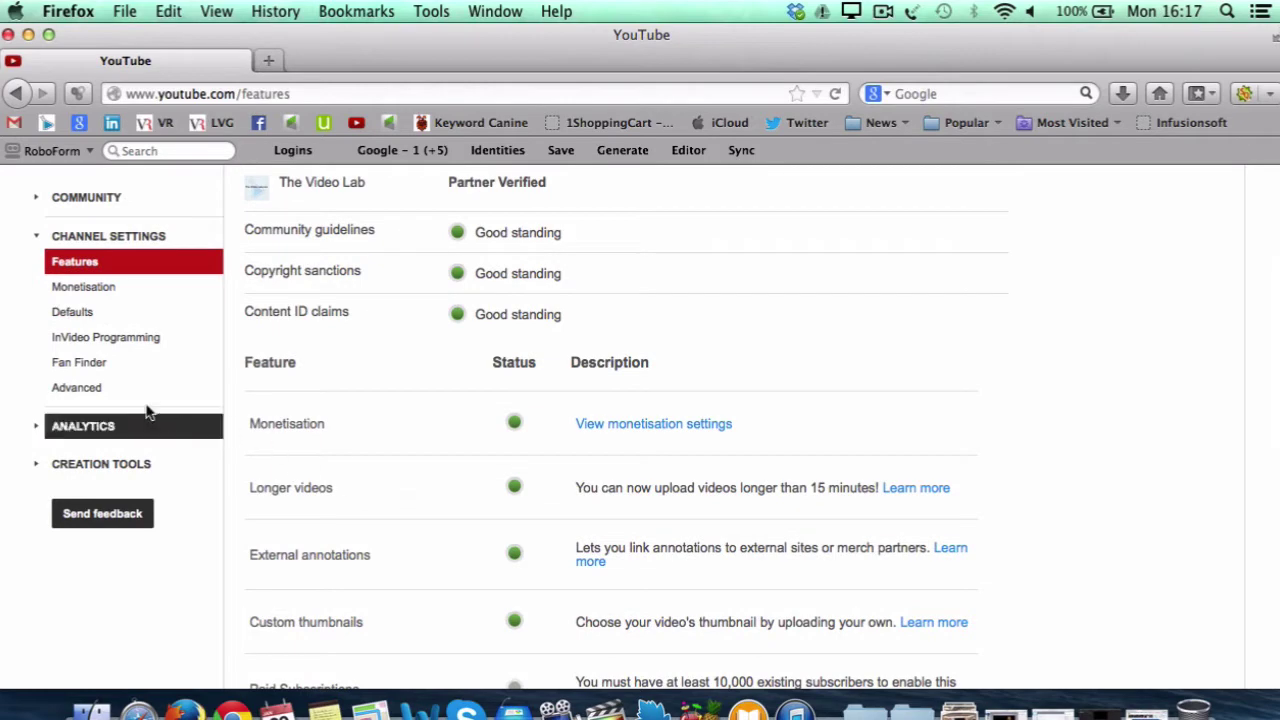
{"action": "scroll", "coordinate": [83, 398], "scroll_direction": "up", "scroll_amount": 1}
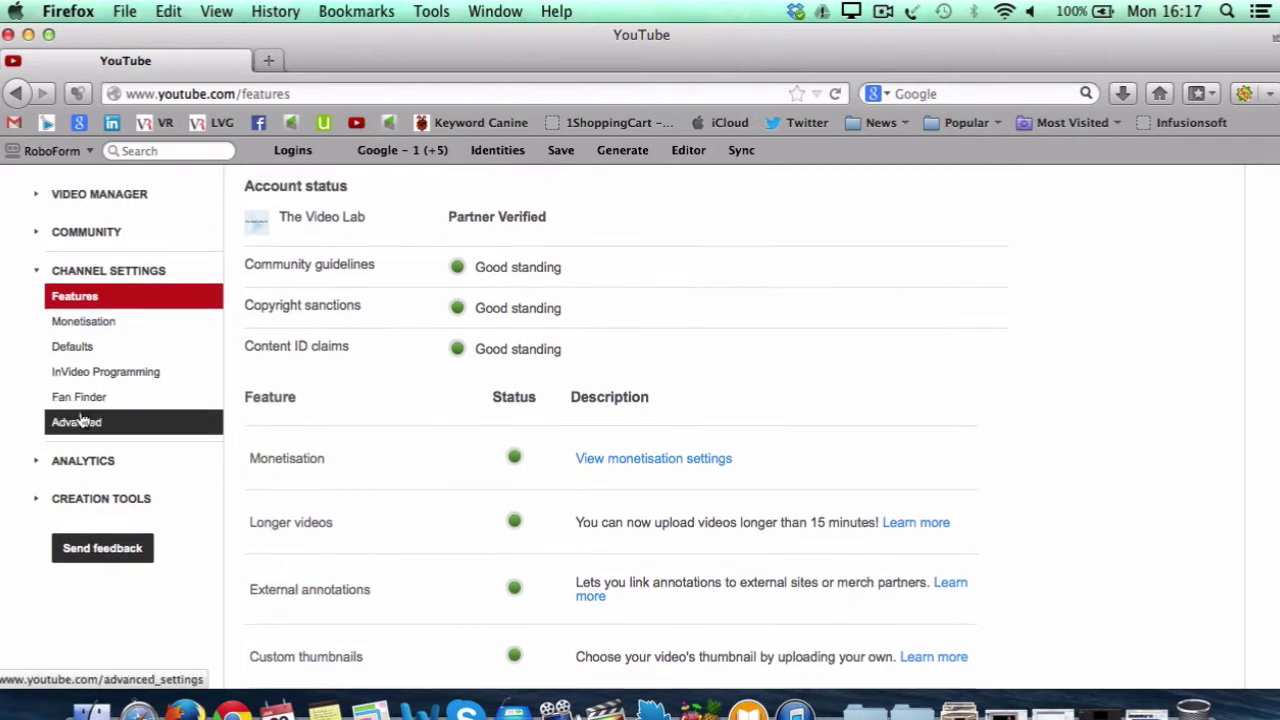
Open the channel's Advanced settings and review the associated website entry.
{"action": "left_click", "coordinate": [80, 423]}
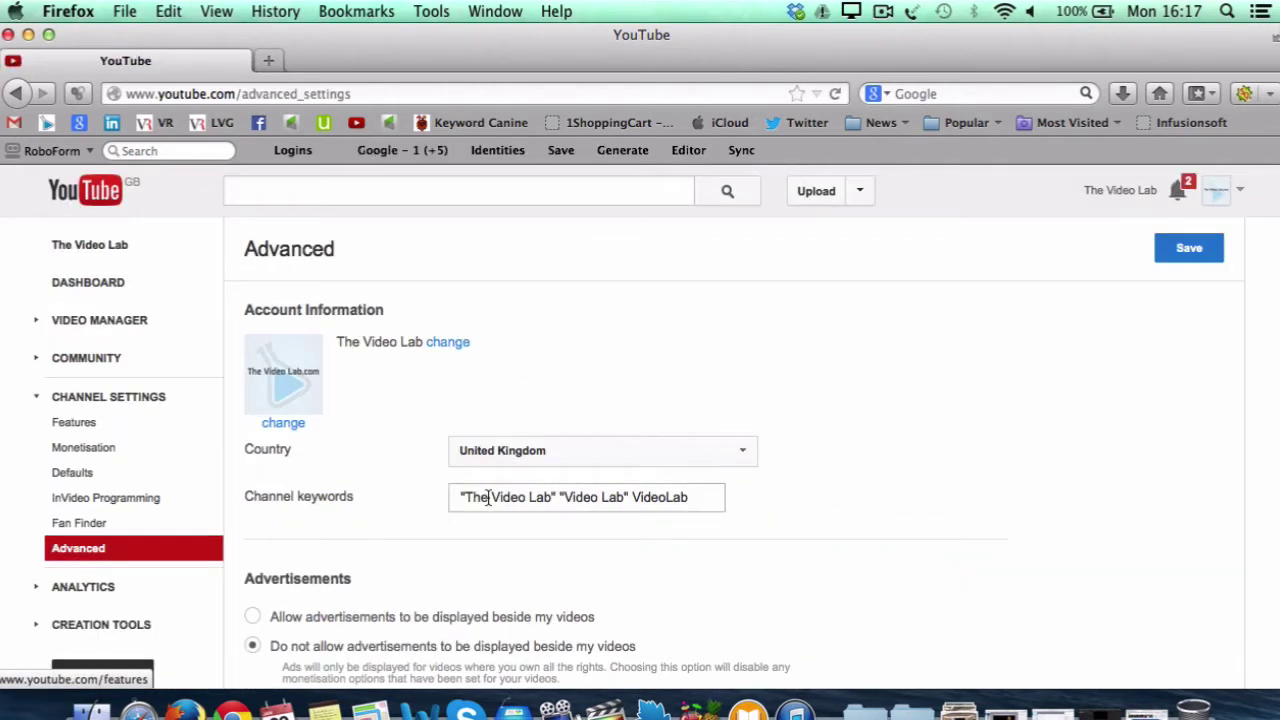
{"action": "scroll", "coordinate": [397, 545], "scroll_direction": "down", "scroll_amount": 3}
{"action": "scroll", "coordinate": [397, 548], "scroll_direction": "down", "scroll_amount": 10}
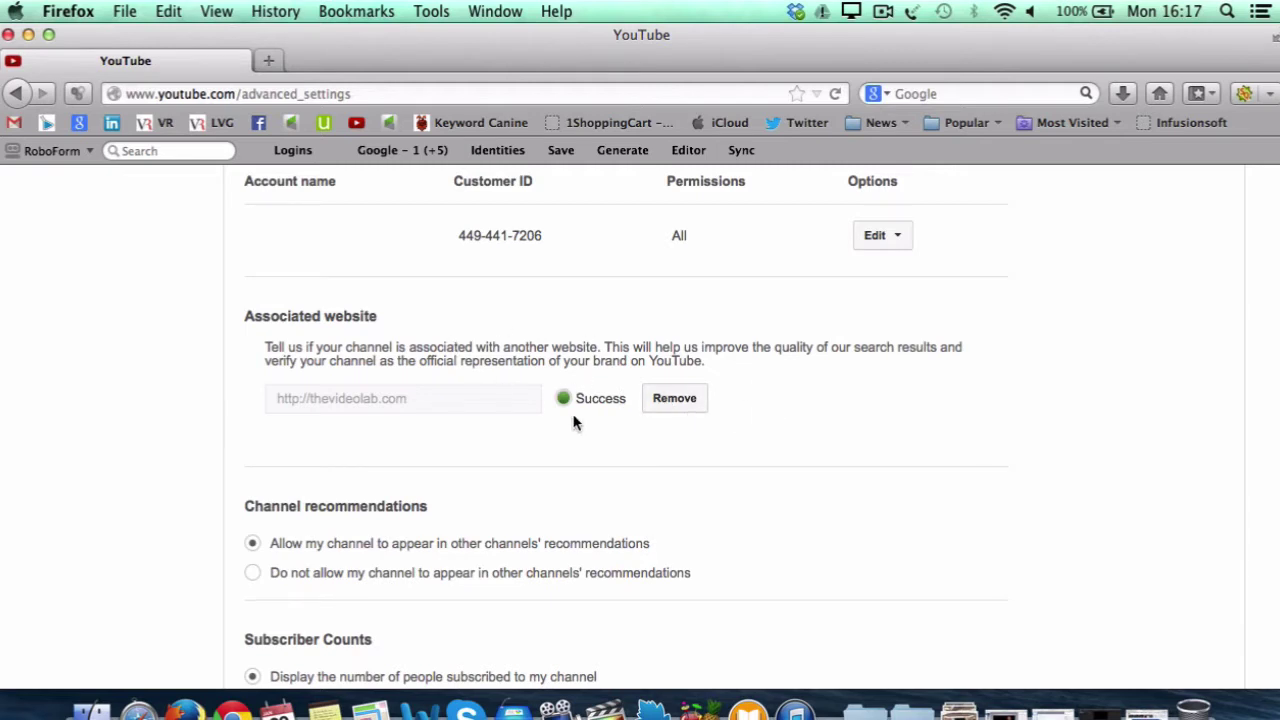
{"action": "scroll", "coordinate": [863, 415], "scroll_direction": "up", "scroll_amount": 10}
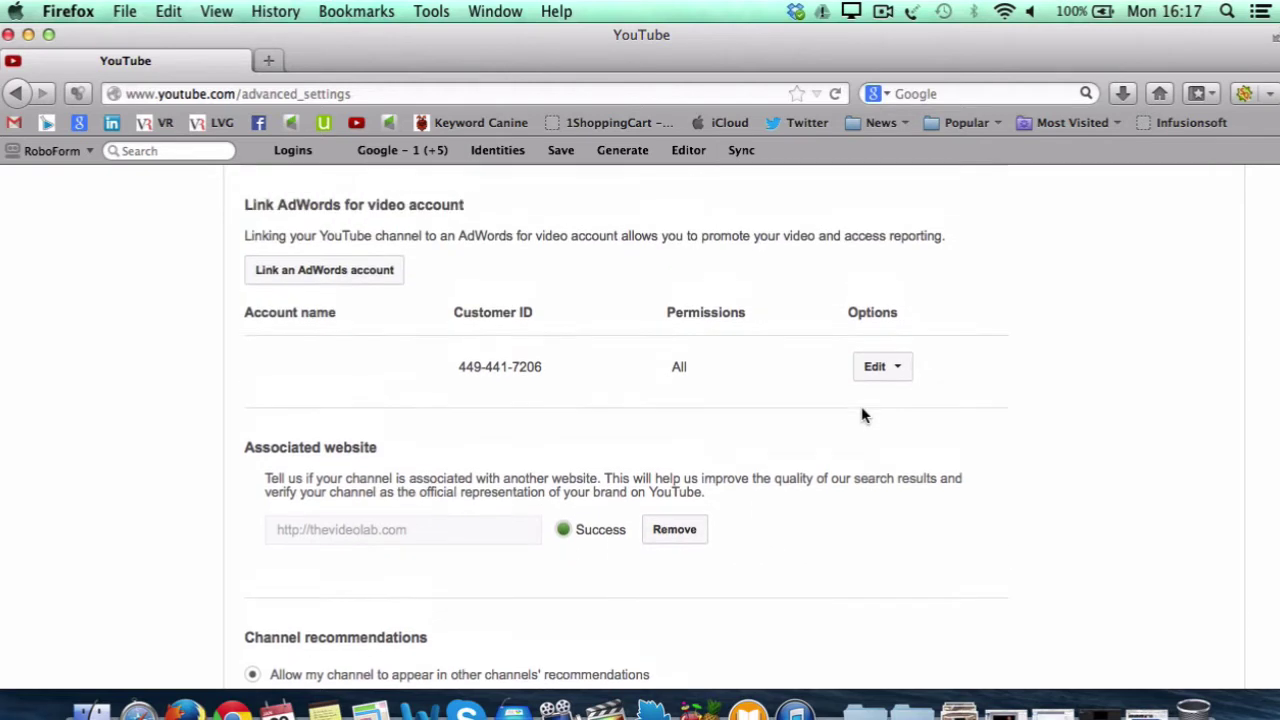
{"action": "scroll", "coordinate": [863, 415], "scroll_direction": "up", "scroll_amount": 2}
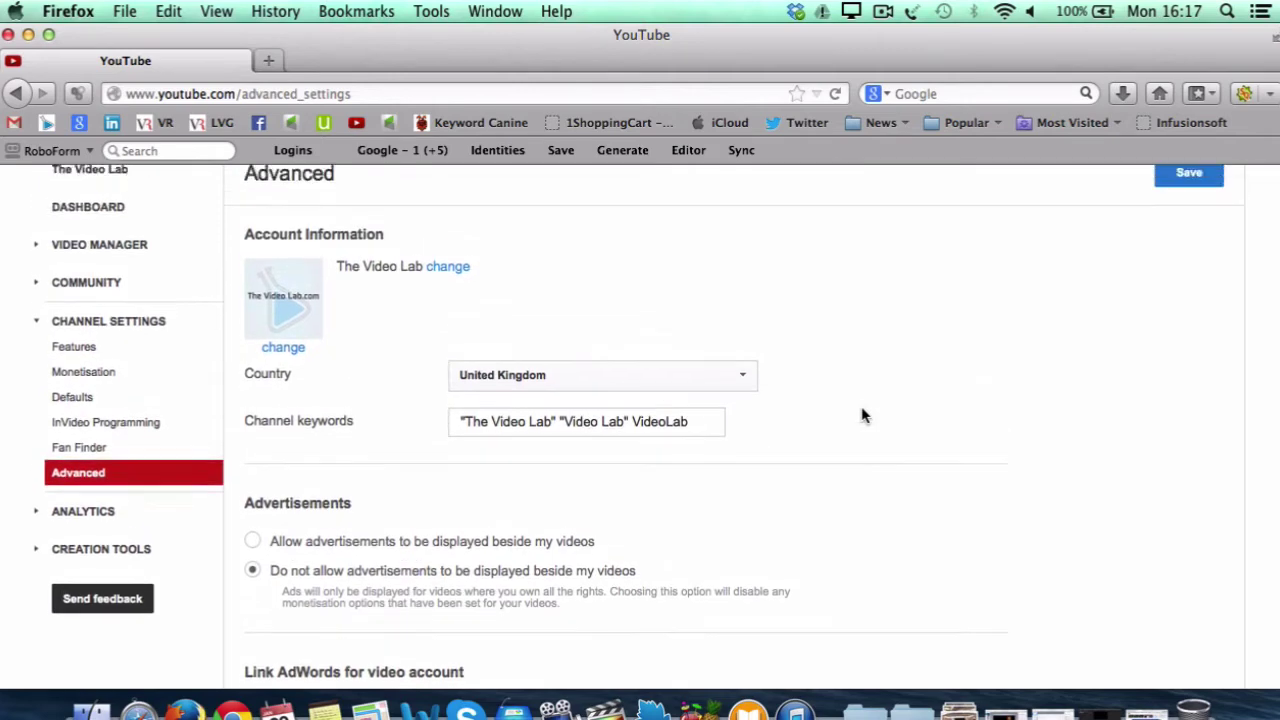
{"action": "scroll", "coordinate": [862, 412], "scroll_direction": "up", "scroll_amount": 2}
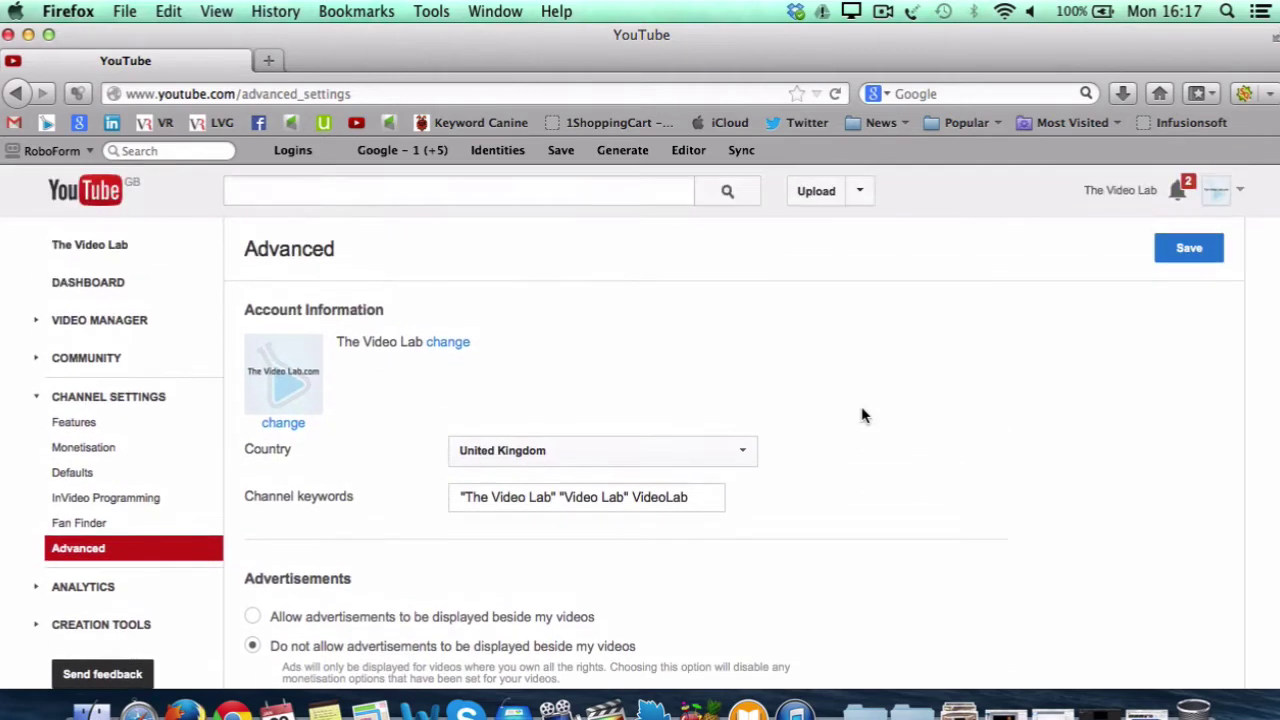
Open the uploaded video "Lighting Your Videos" from the Video Manager and go to its annotation editor.
{"action": "left_click", "coordinate": [117, 325]}
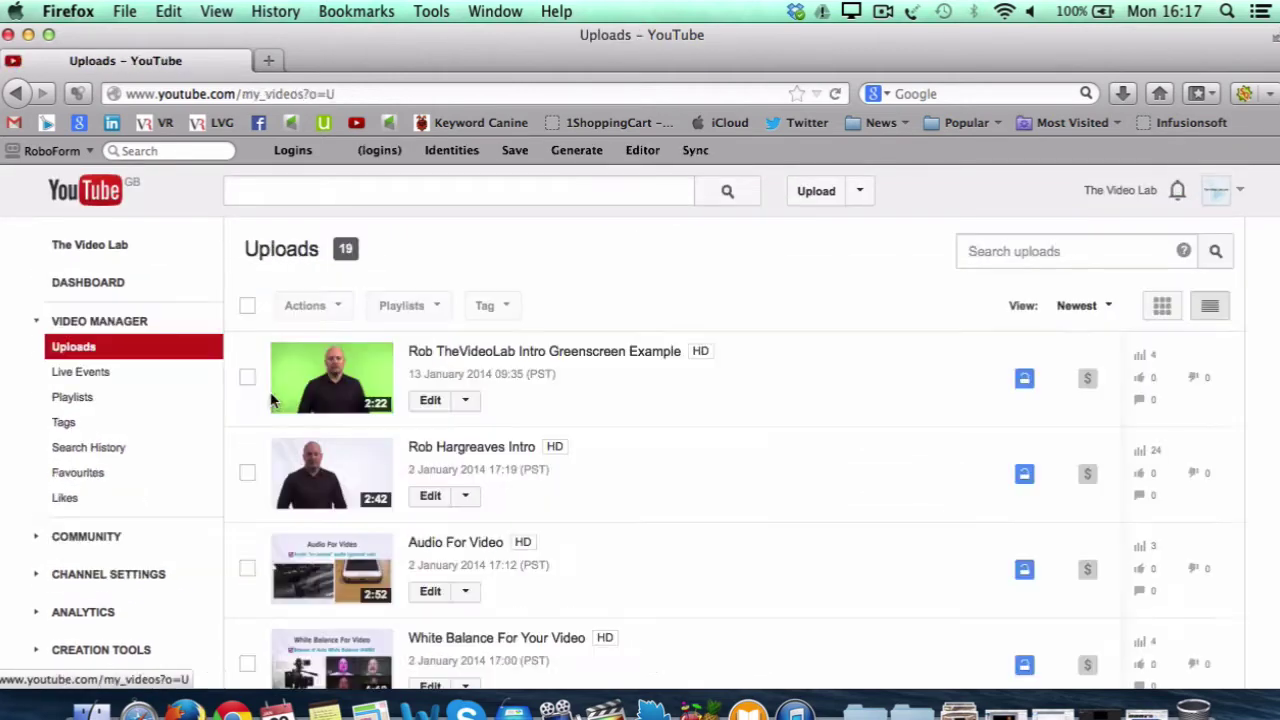
{"action": "scroll", "coordinate": [460, 540], "scroll_direction": "down", "scroll_amount": 2}
{"action": "scroll", "coordinate": [461, 540], "scroll_direction": "down", "scroll_amount": 2}
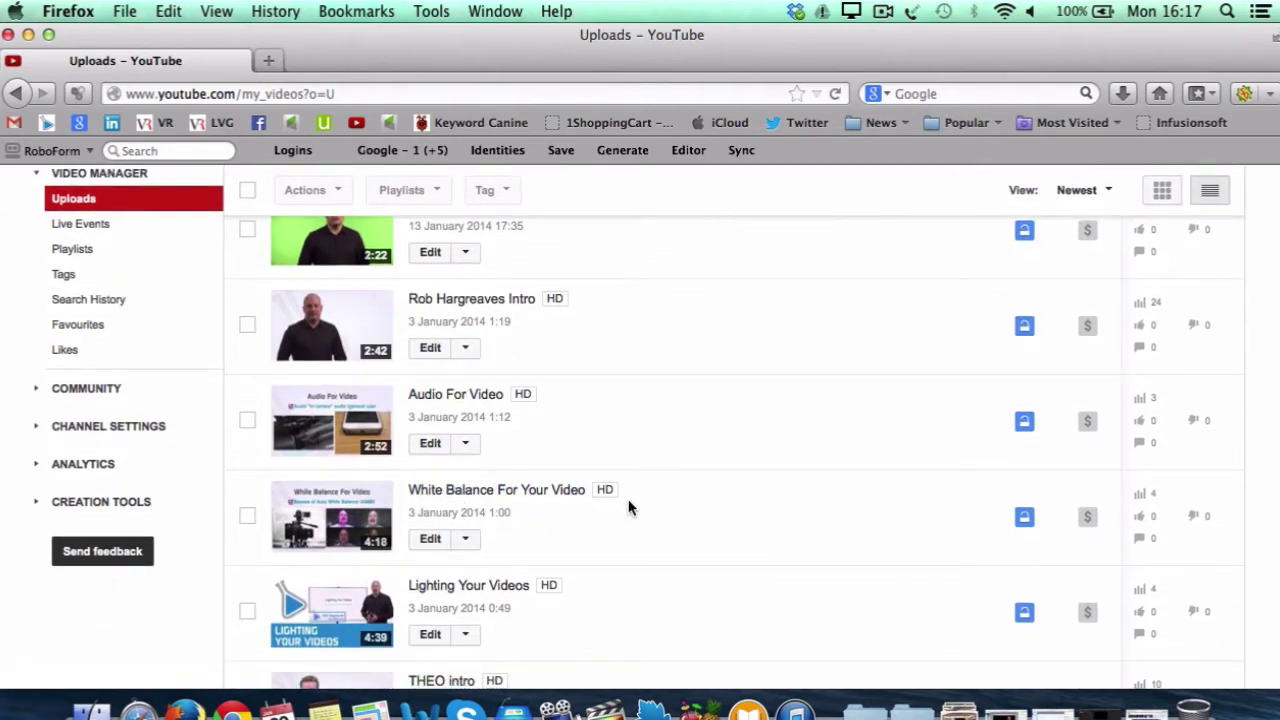
{"action": "left_click", "coordinate": [474, 590]}
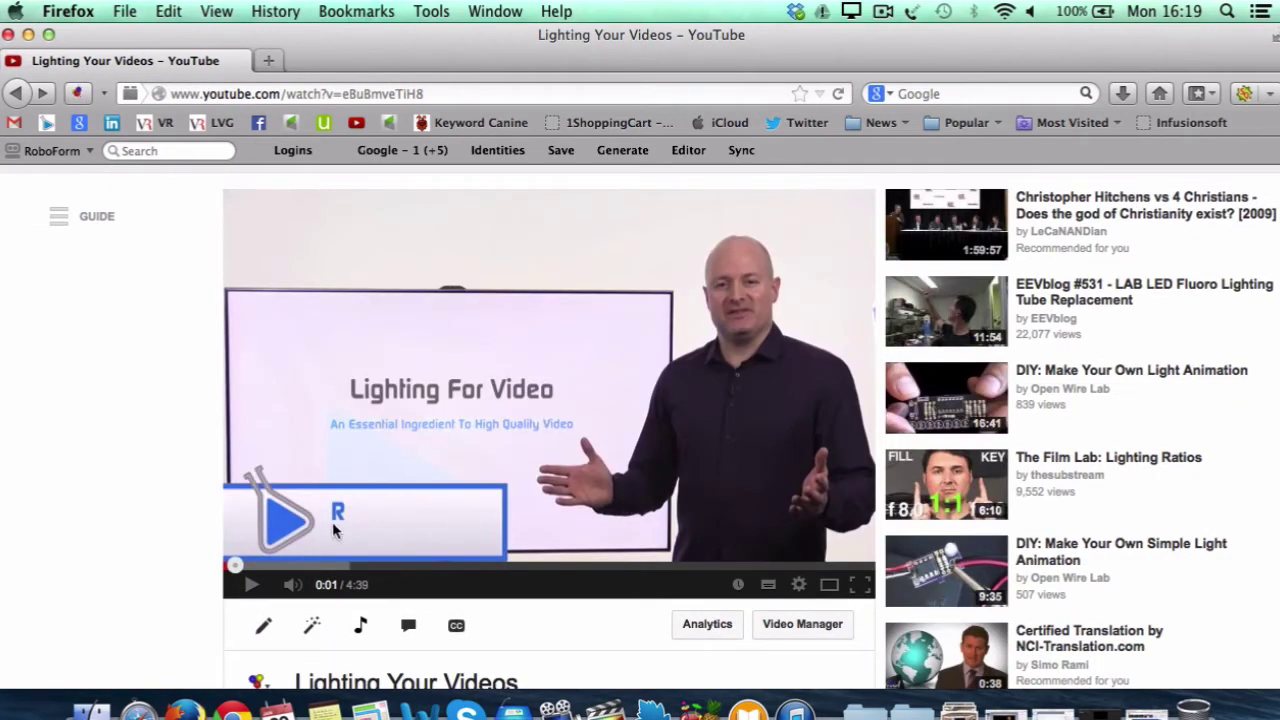
{"action": "left_click", "coordinate": [415, 635]}
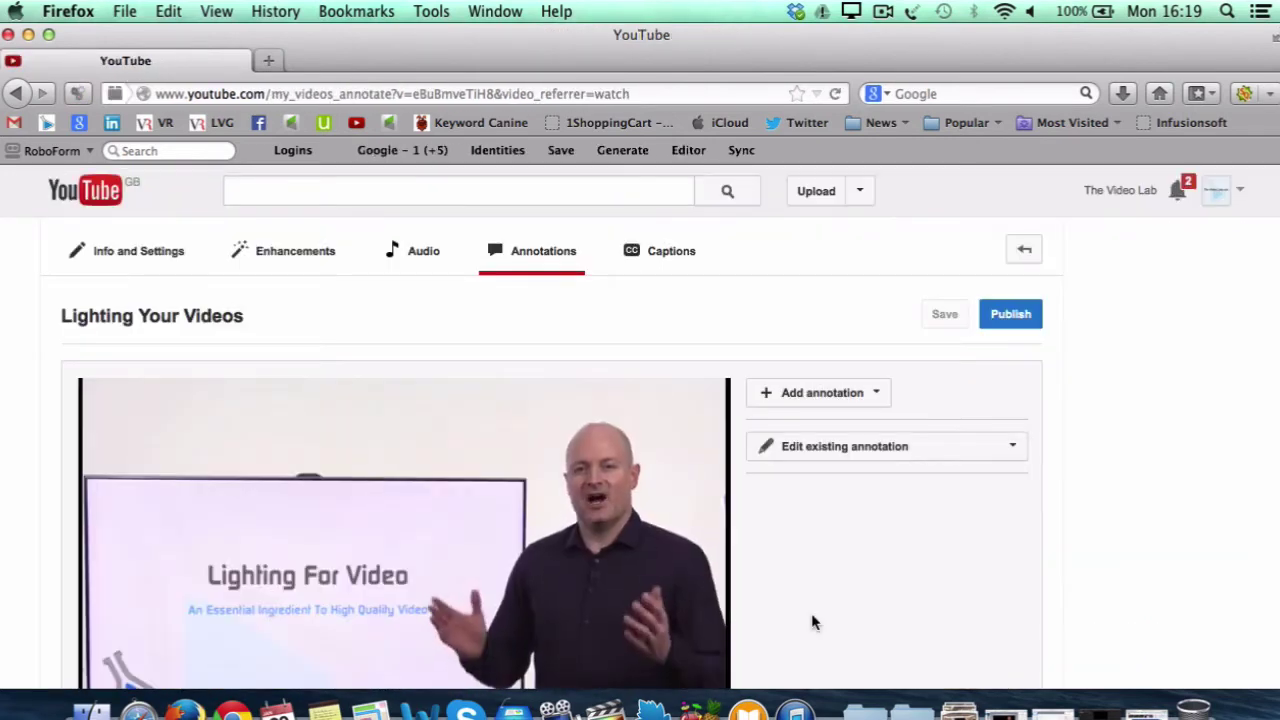
Move playback to the end screen with the Subscribe and Website buttons and pause it at about 4:28.
{"action": "scroll", "coordinate": [811, 620], "scroll_direction": "down", "scroll_amount": 5}
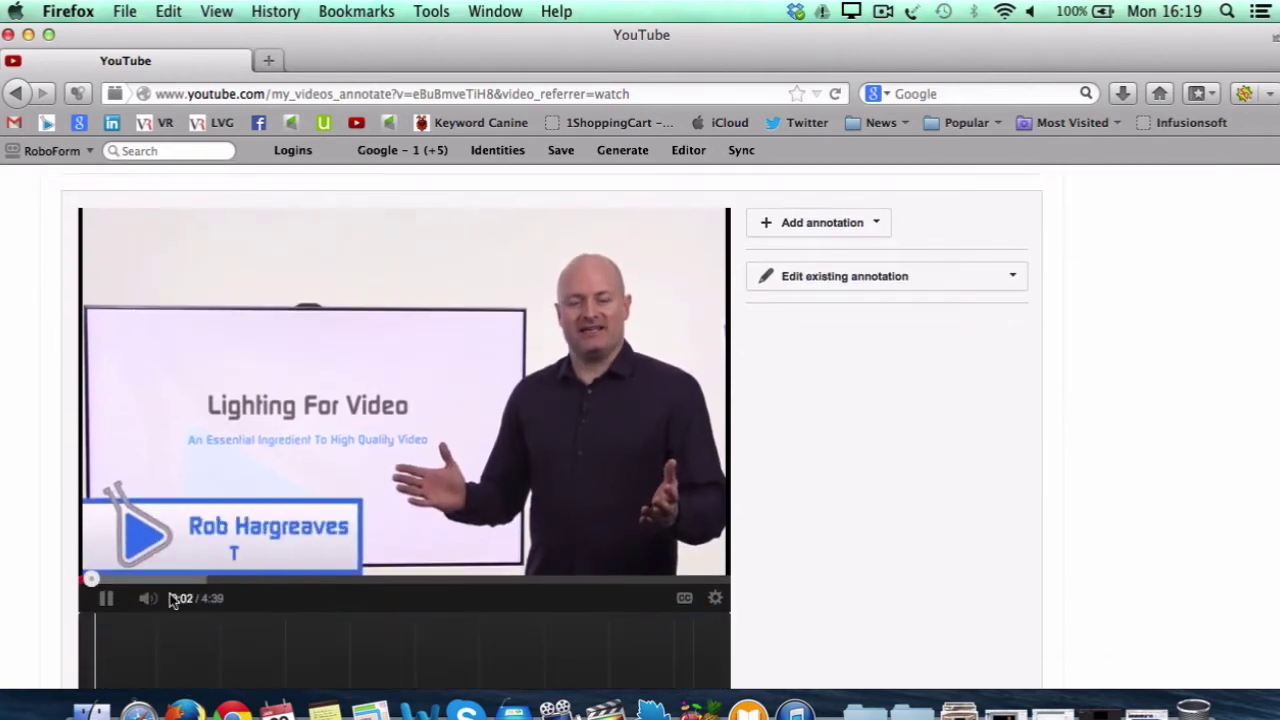
{"action": "left_click", "coordinate": [106, 598]}
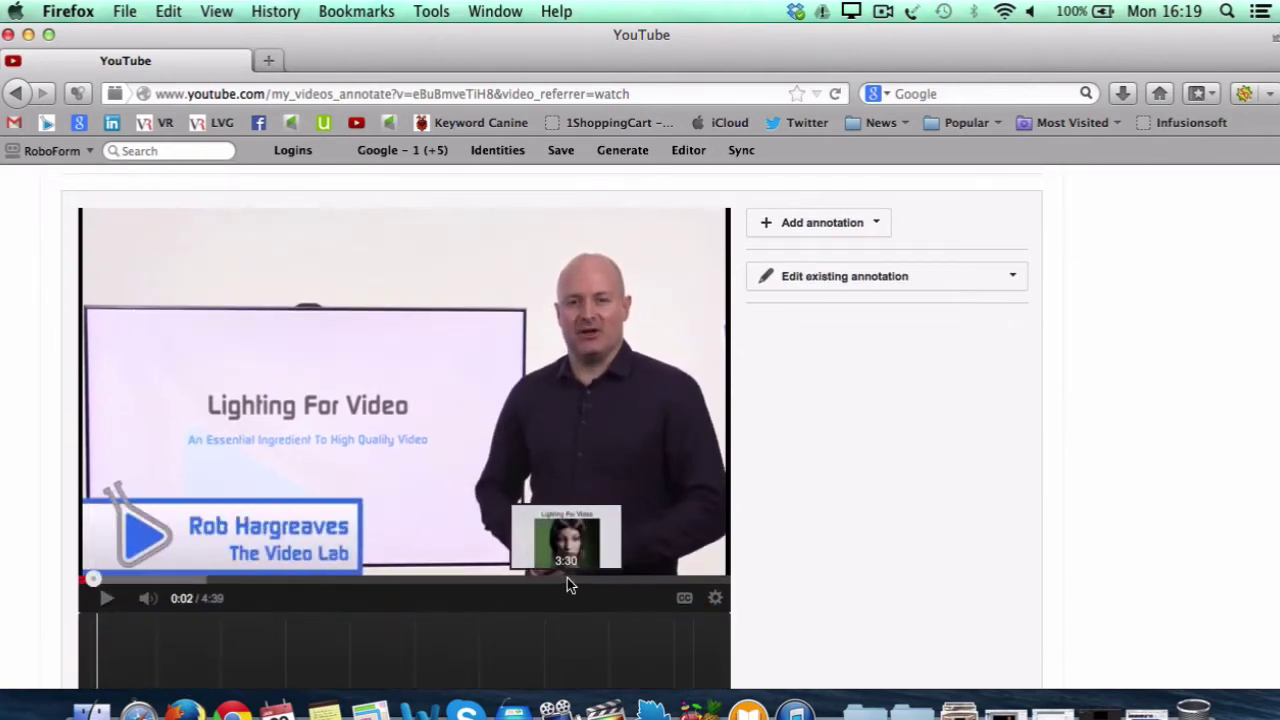
{"action": "left_click_drag", "start_coordinate": [567, 578], "coordinate": [691, 580]}
{"action": "left_click", "coordinate": [106, 598]}
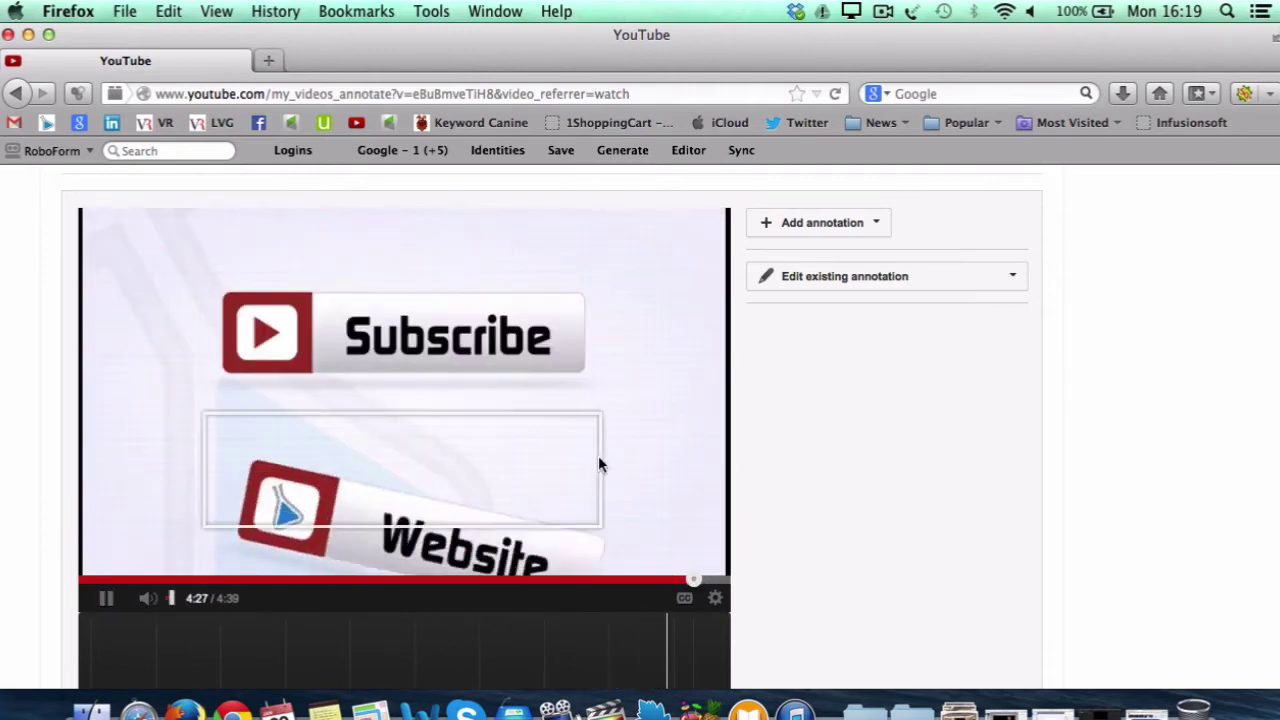
{"action": "left_click", "coordinate": [104, 599]}
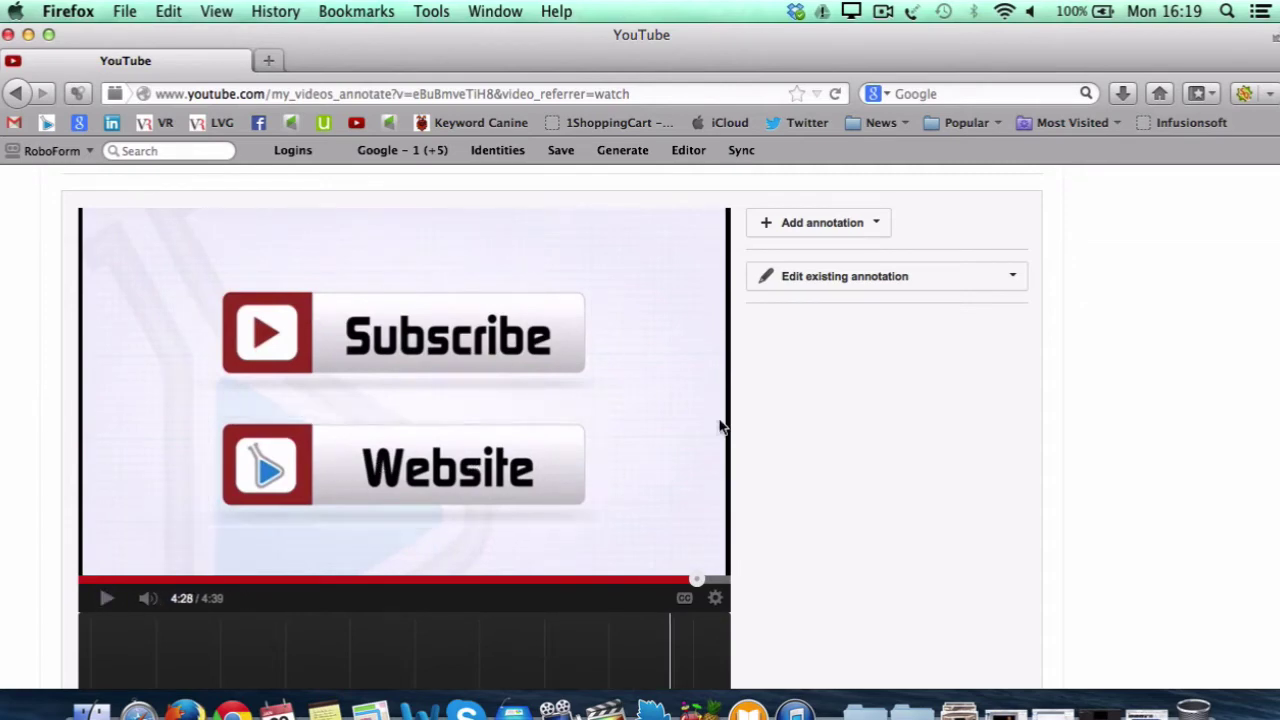
Delete the existing spotlight annotation that starts at 0:04:24.7.
{"action": "left_click", "coordinate": [840, 277]}
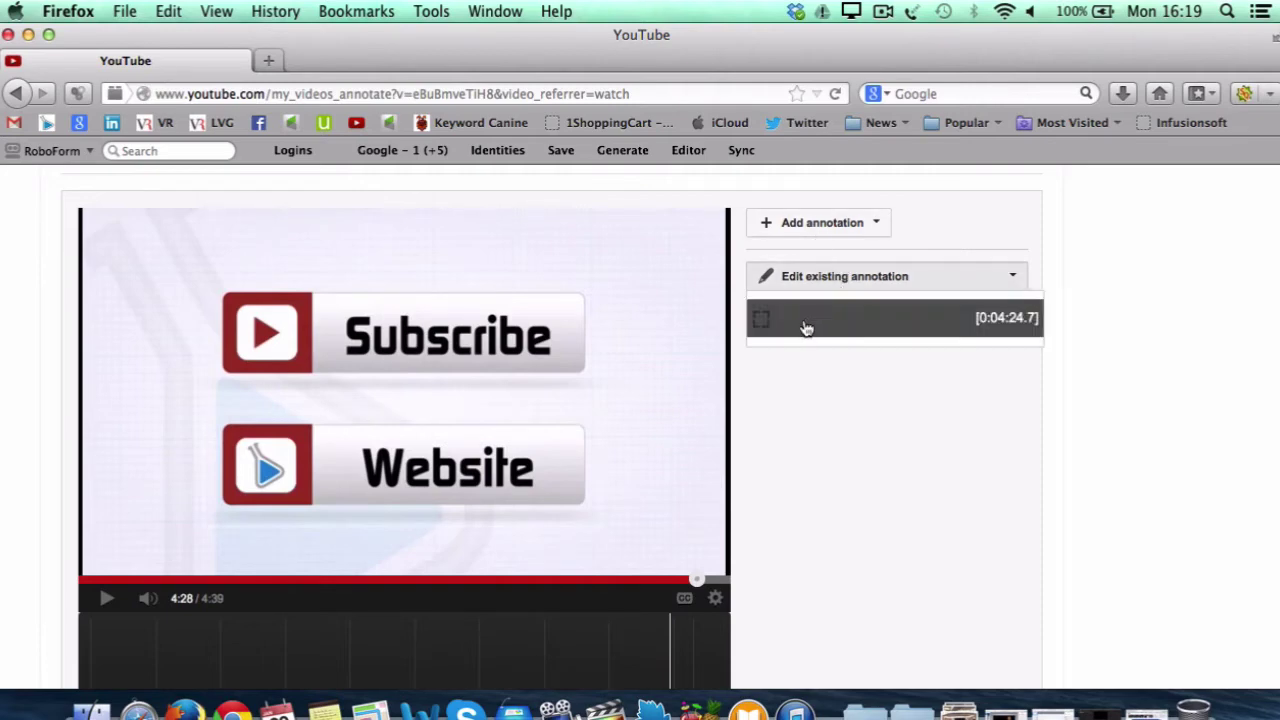
{"action": "left_click", "coordinate": [810, 321]}
{"action": "left_click", "coordinate": [1000, 331]}
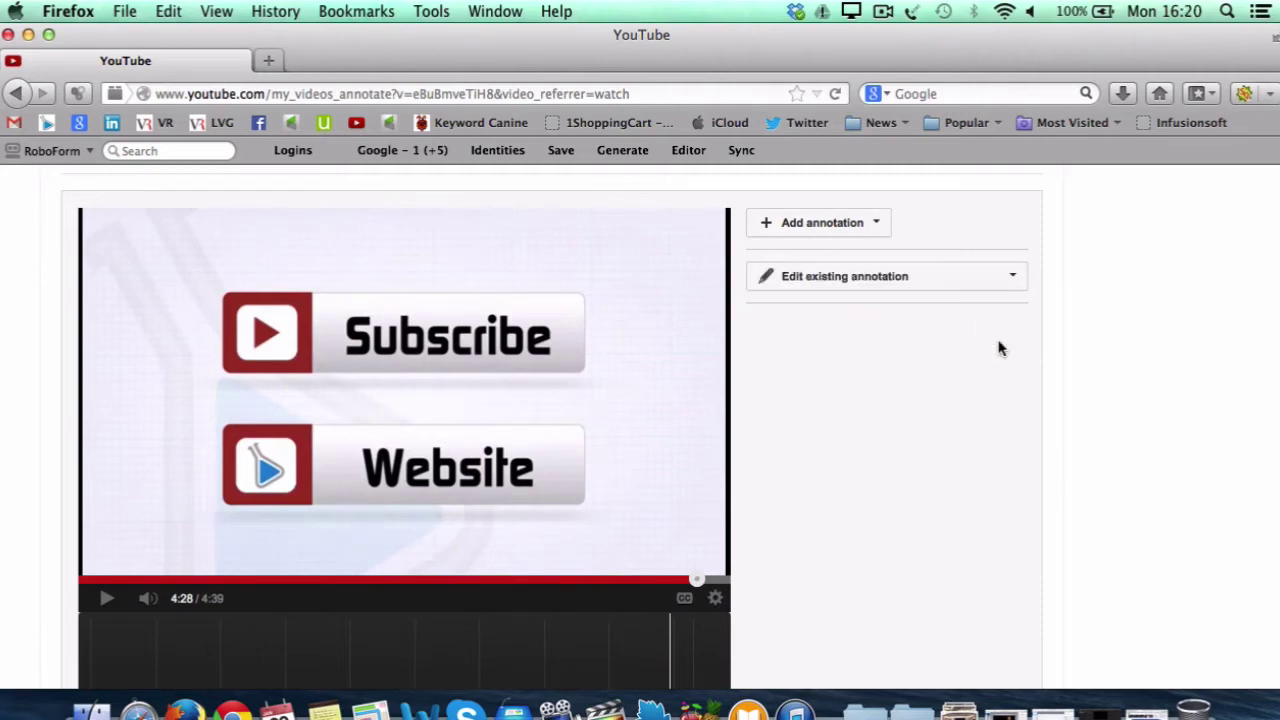
Zoom the annotation timeline in on the video's ending and pause playback at about 4:27, where the Website button appears.
{"action": "scroll", "coordinate": [271, 591], "scroll_direction": "down", "scroll_amount": 4}
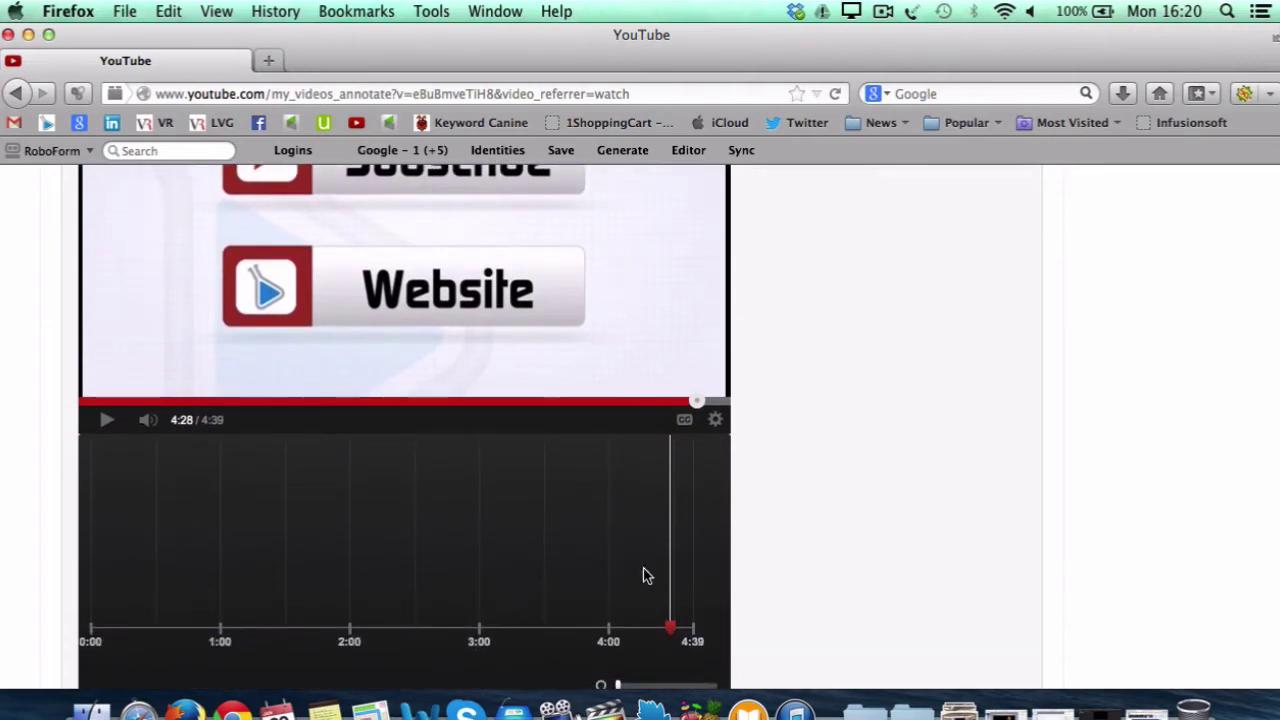
{"action": "scroll", "coordinate": [746, 517], "scroll_direction": "up", "scroll_amount": 1}
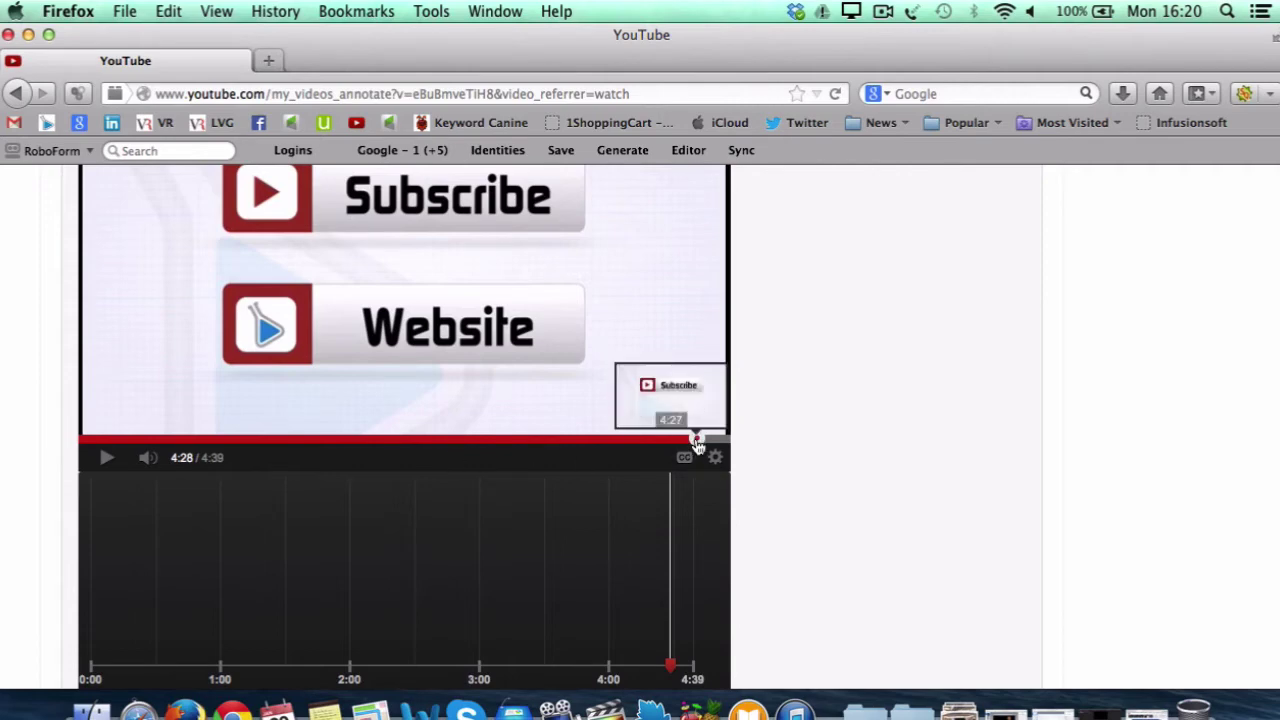
{"action": "left_click_drag", "start_coordinate": [694, 439], "coordinate": [684, 440]}
{"action": "scroll", "coordinate": [594, 600], "scroll_direction": "down", "scroll_amount": 2}
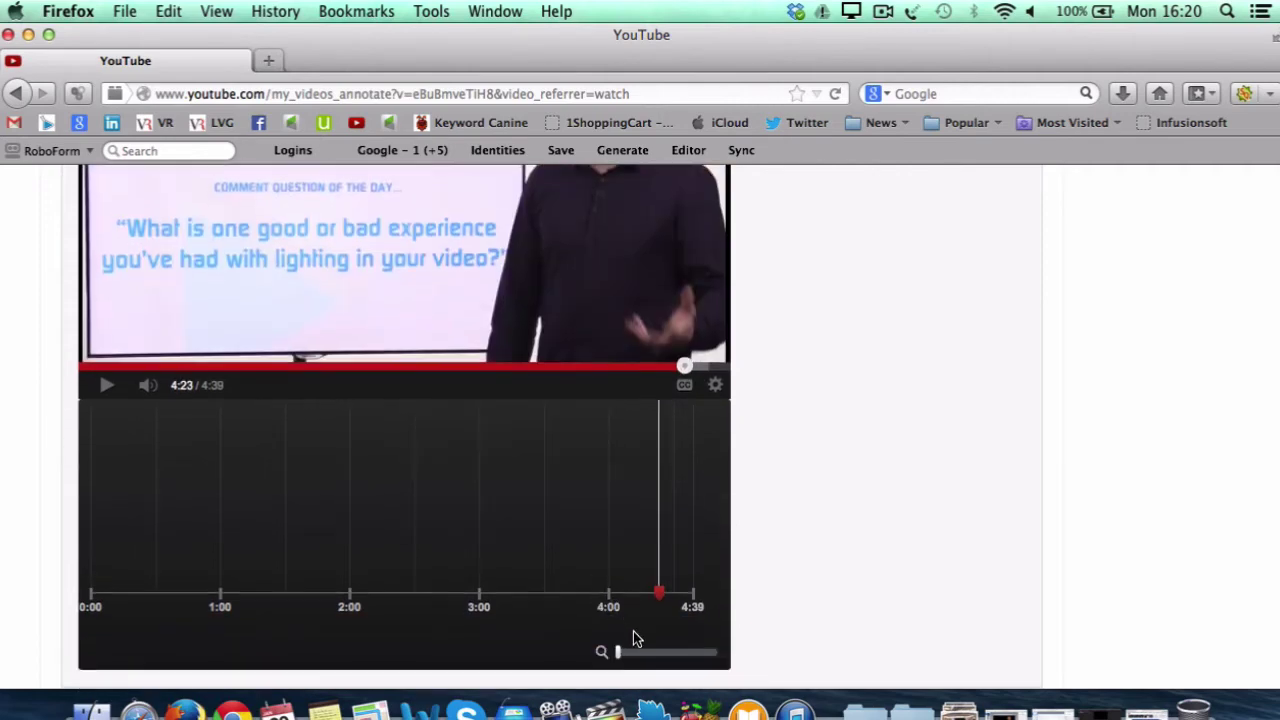
{"action": "left_click", "coordinate": [692, 658]}
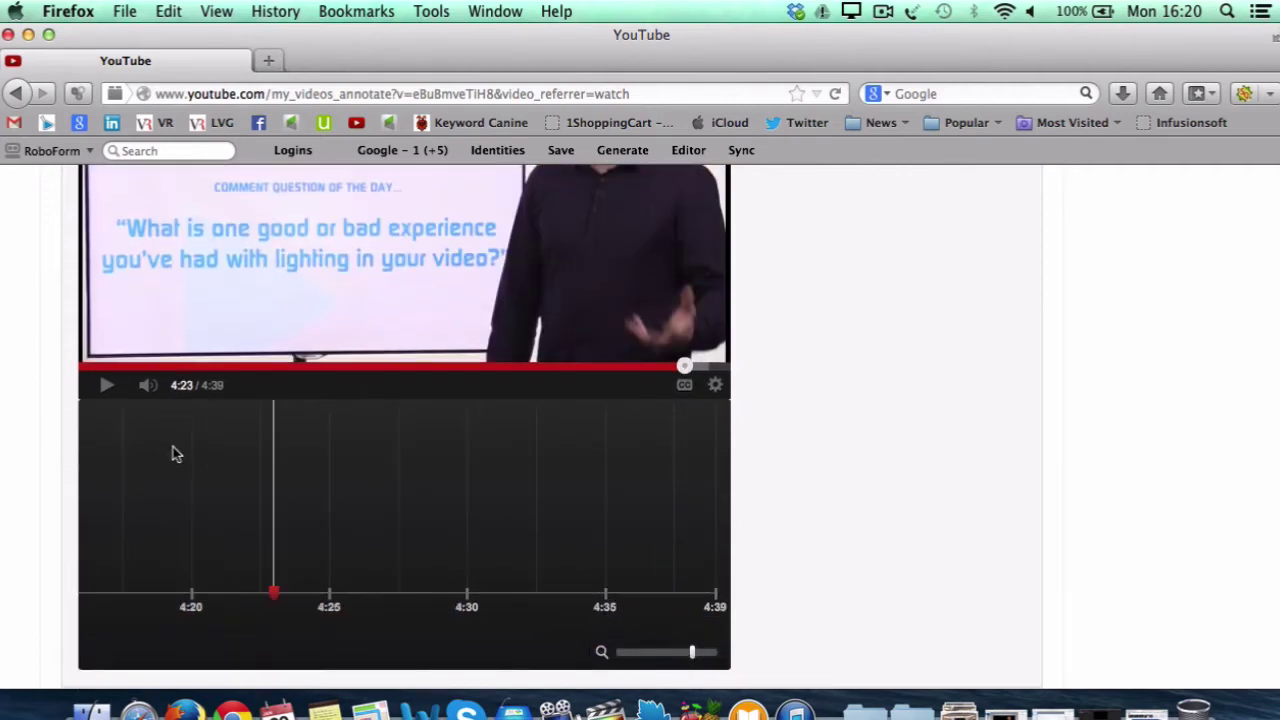
{"action": "left_click", "coordinate": [104, 385]}
{"action": "scroll", "coordinate": [38, 391], "scroll_direction": "up", "scroll_amount": 1}
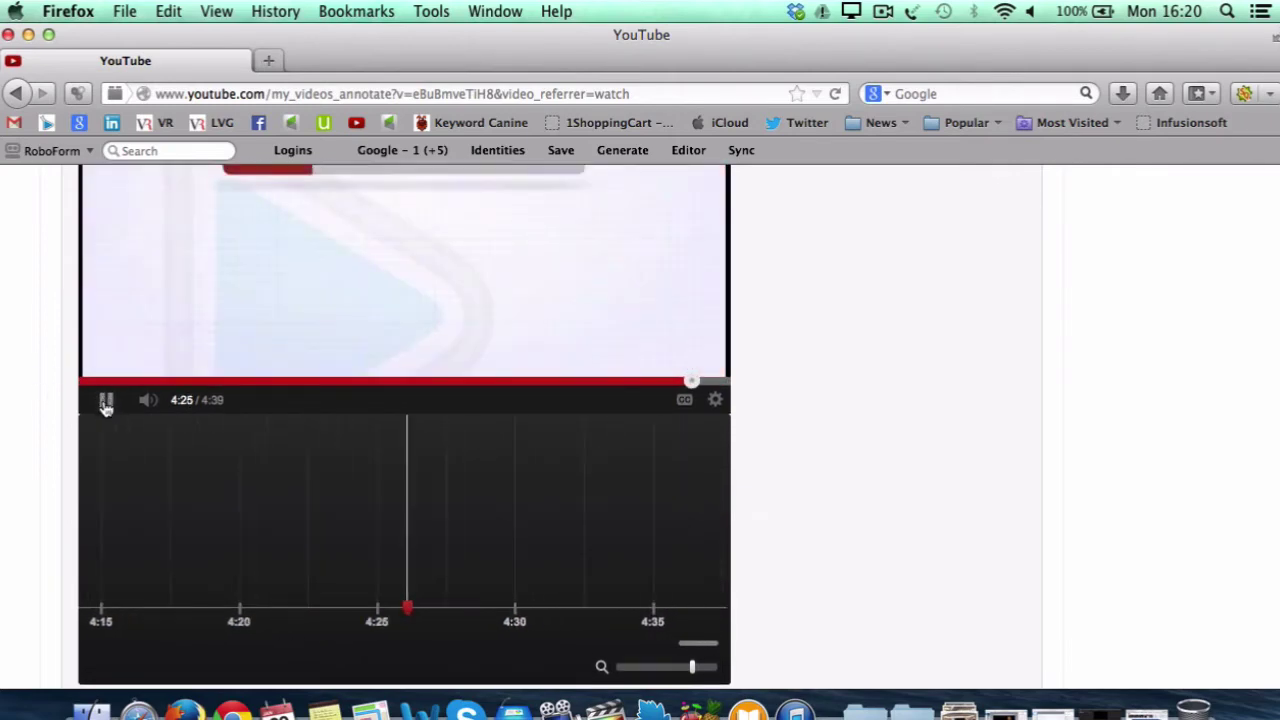
{"action": "left_click", "coordinate": [106, 402]}
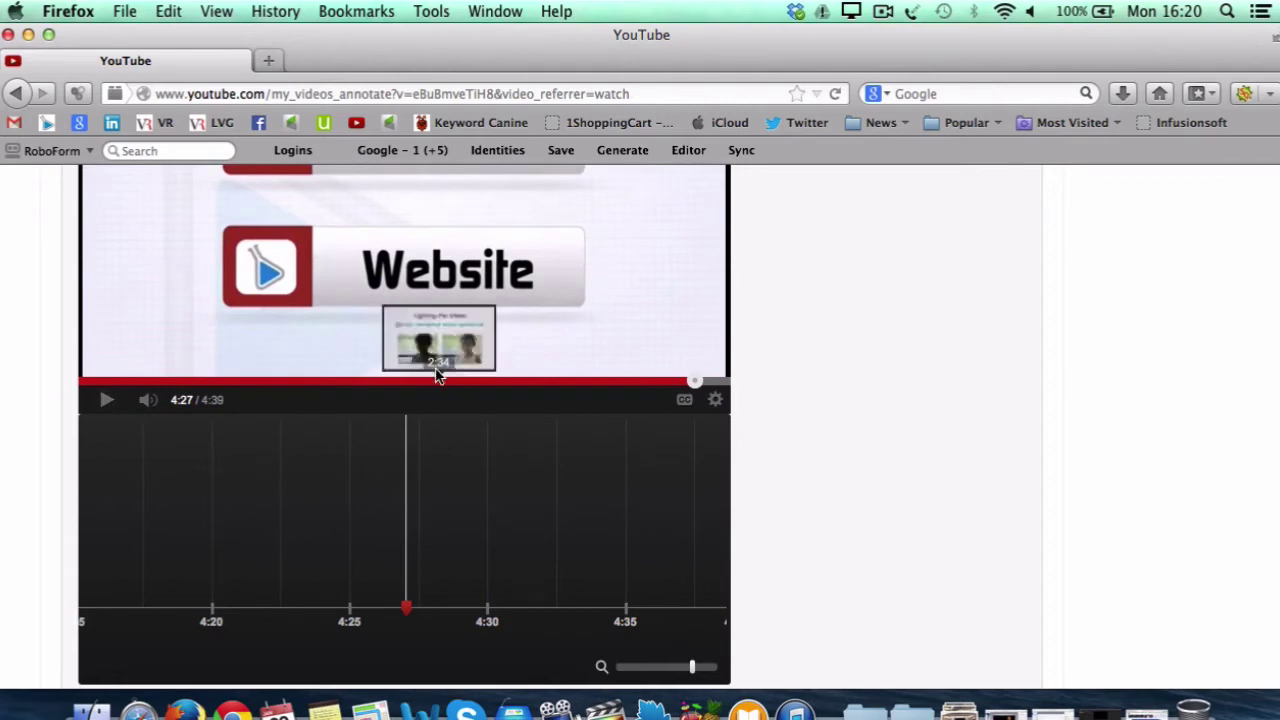
{"action": "scroll", "coordinate": [834, 454], "scroll_direction": "up", "scroll_amount": 5}
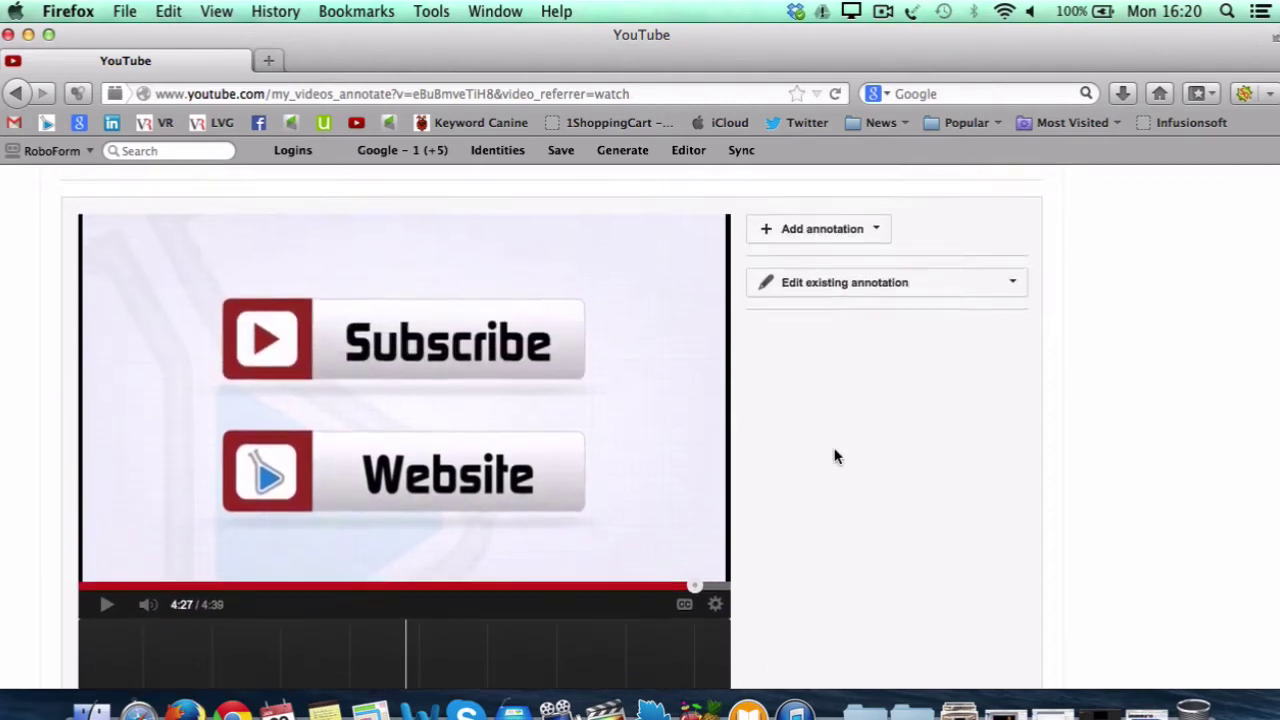
Add a Spotlight annotation and fit its frame around the whole Website button in the video.
{"action": "left_click", "coordinate": [816, 246]}
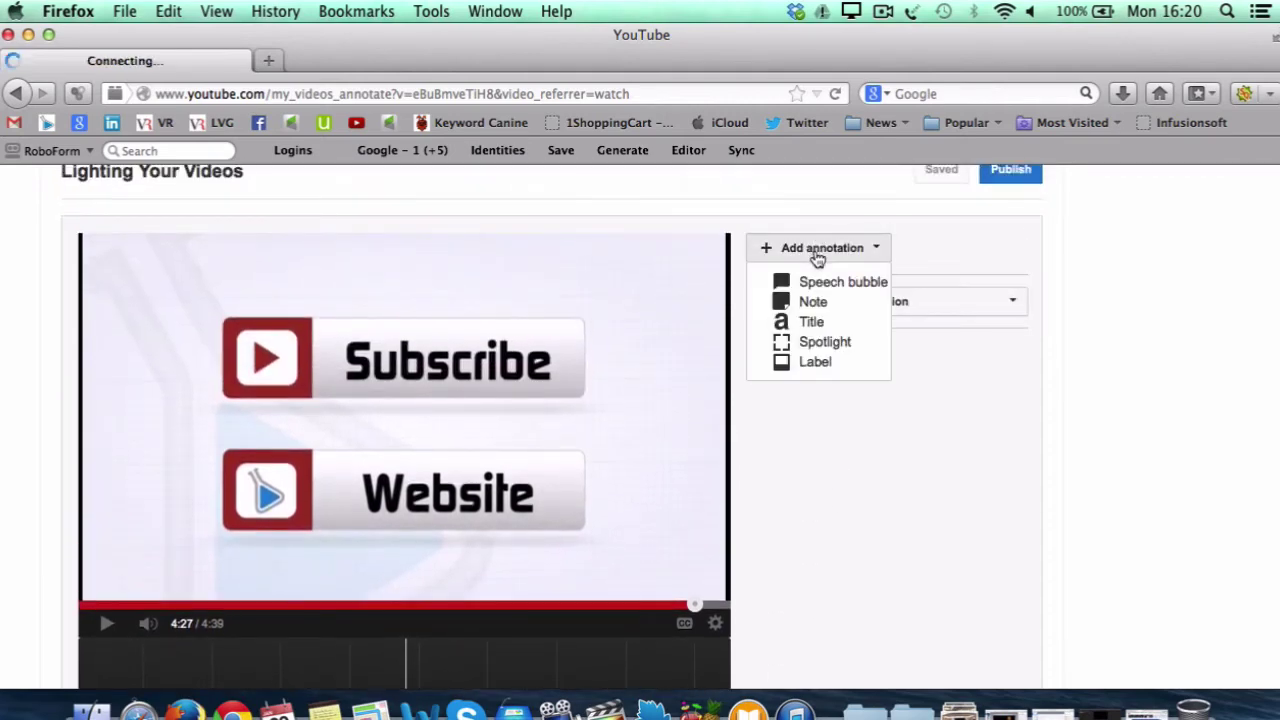
{"action": "left_click", "coordinate": [820, 354]}
{"action": "mouse_move", "coordinate": [434, 458]}
{"action": "left_mouse_down"}
{"action": "mouse_move", "coordinate": [375, 512]}
{"action": "mouse_move", "coordinate": [288, 512]}
{"action": "mouse_move", "coordinate": [335, 524]}
{"action": "mouse_move", "coordinate": [247, 529]}
{"action": "left_mouse_up"}
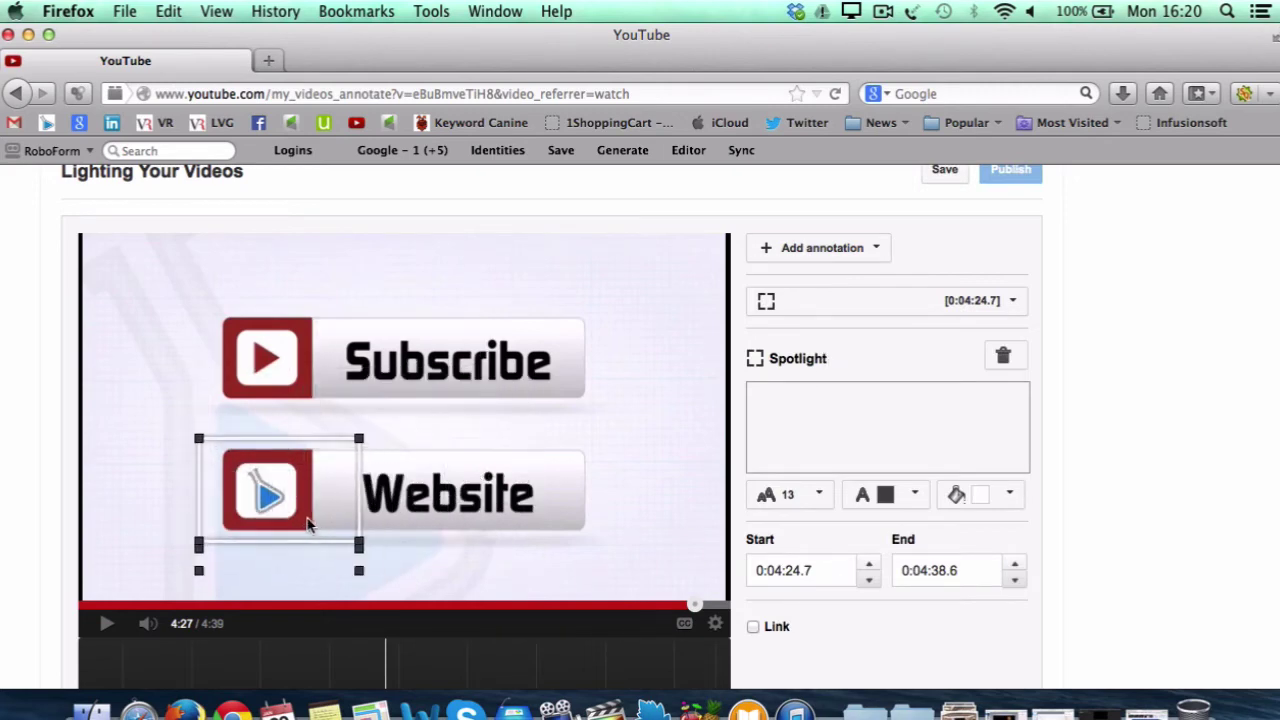
{"action": "left_click_drag", "start_coordinate": [363, 544], "coordinate": [602, 545]}
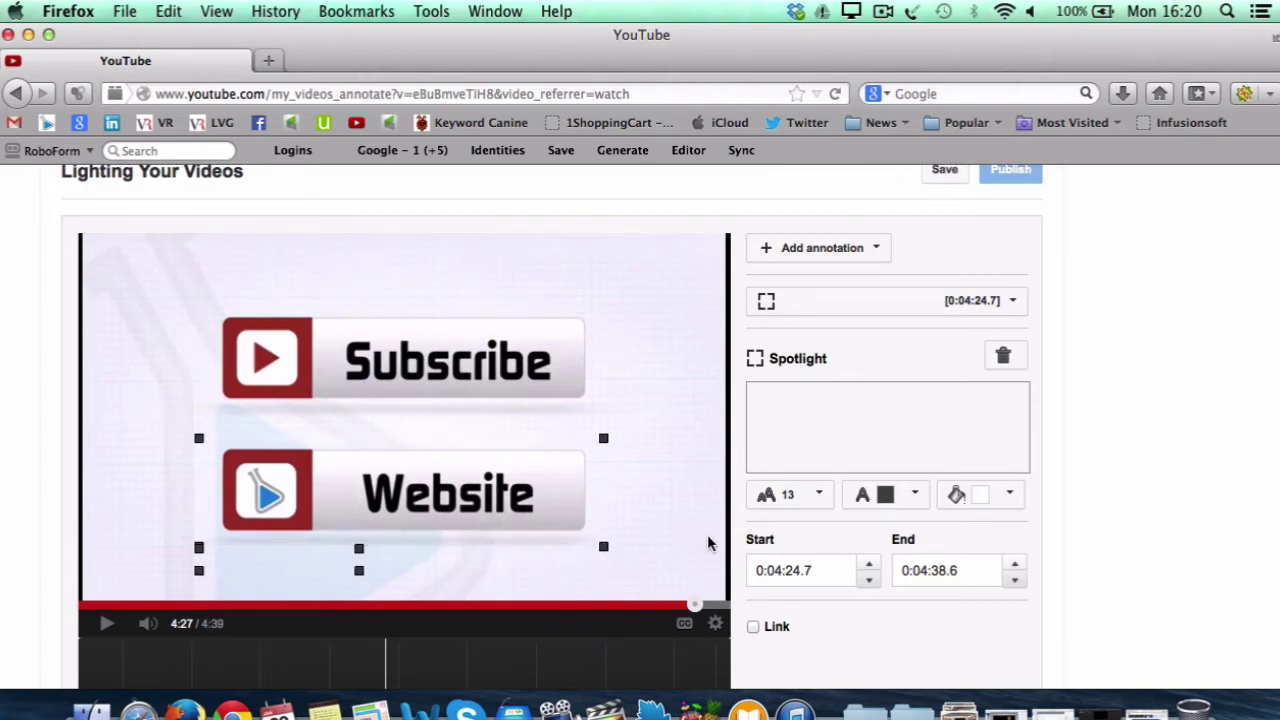
{"action": "scroll", "coordinate": [845, 670], "scroll_direction": "down", "scroll_amount": 3}
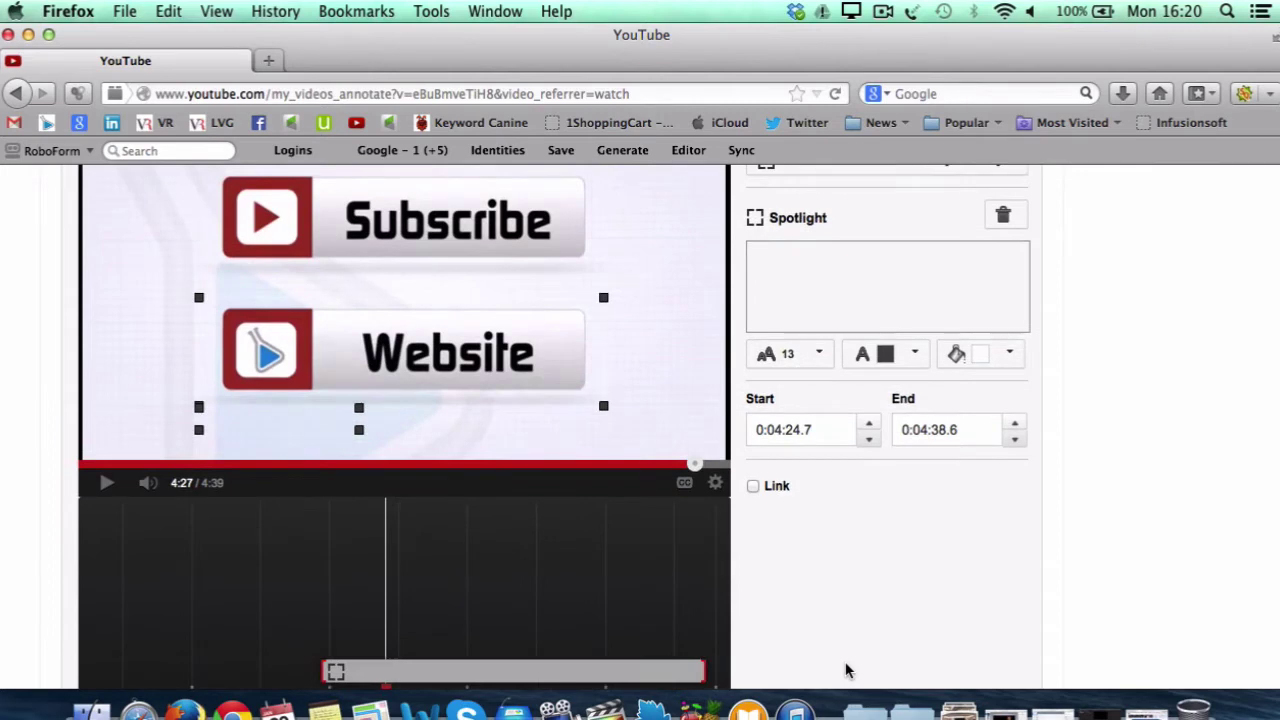
{"action": "scroll", "coordinate": [845, 670], "scroll_direction": "down", "scroll_amount": 2}
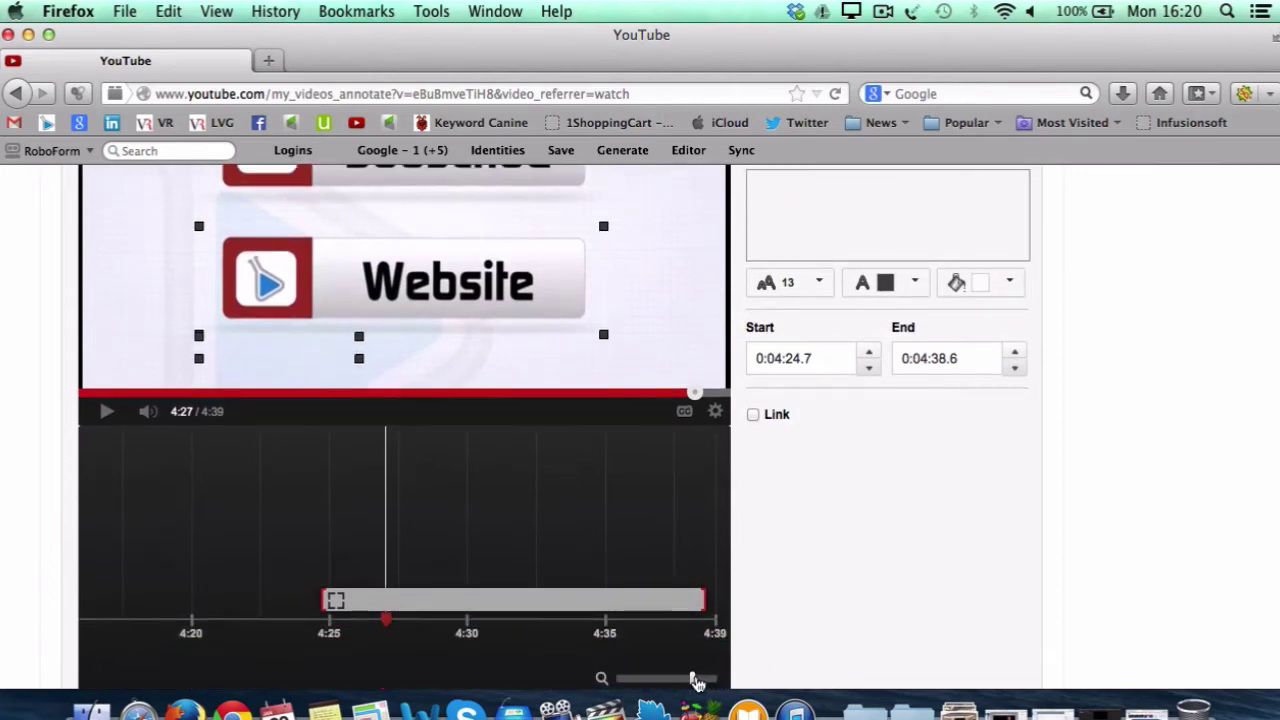
{"action": "left_click_drag", "start_coordinate": [693, 678], "coordinate": [680, 682]}
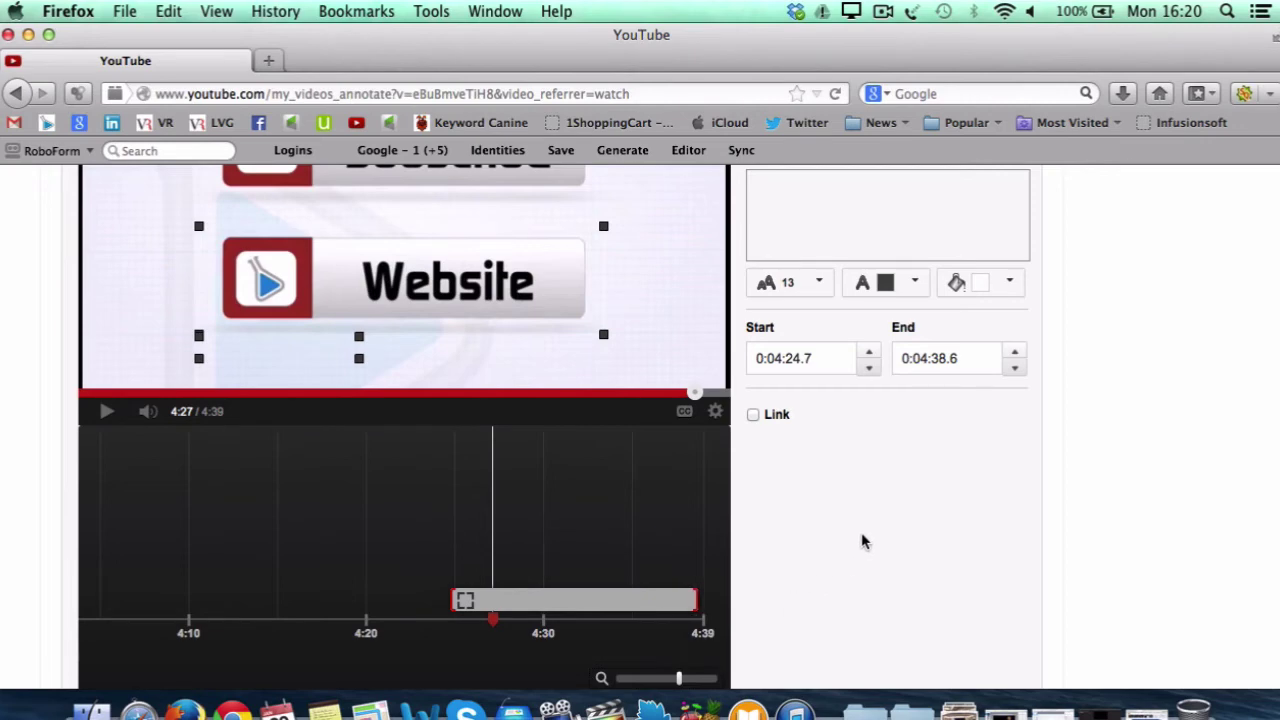
{"action": "scroll", "coordinate": [861, 532], "scroll_direction": "up", "scroll_amount": 1}
{"action": "left_click", "coordinate": [768, 460]}
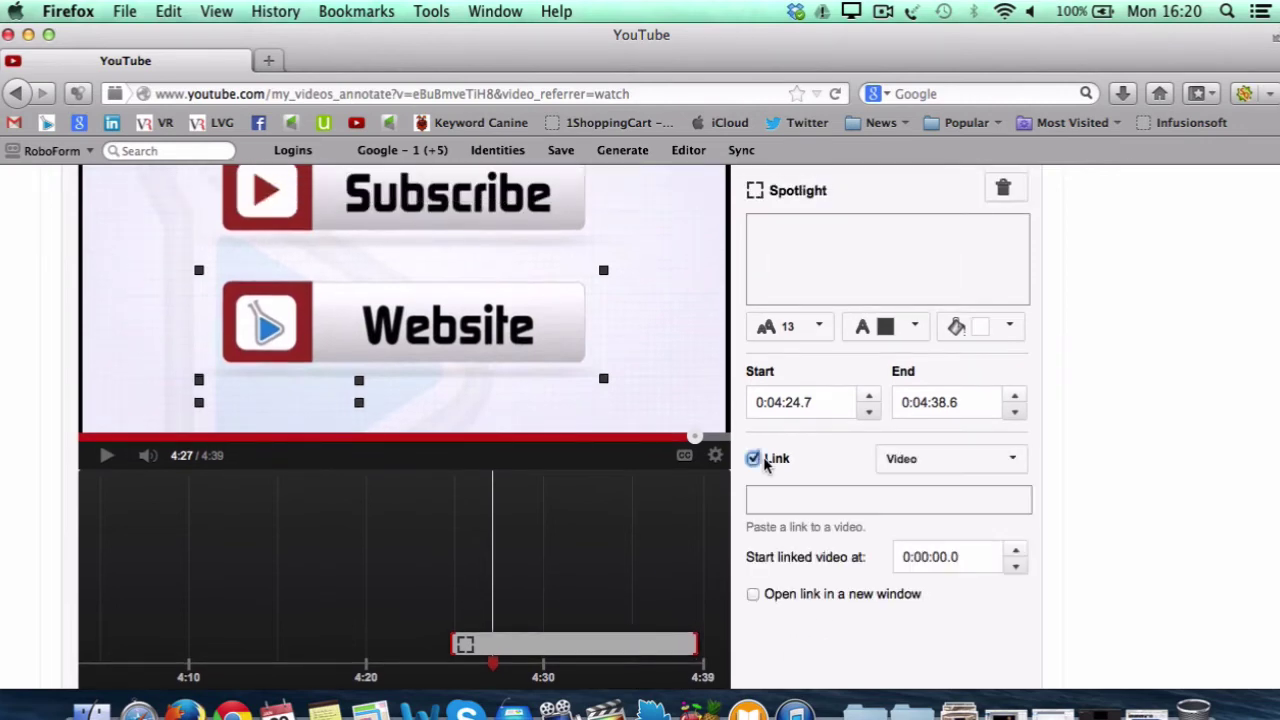
{"action": "left_click", "coordinate": [921, 471]}
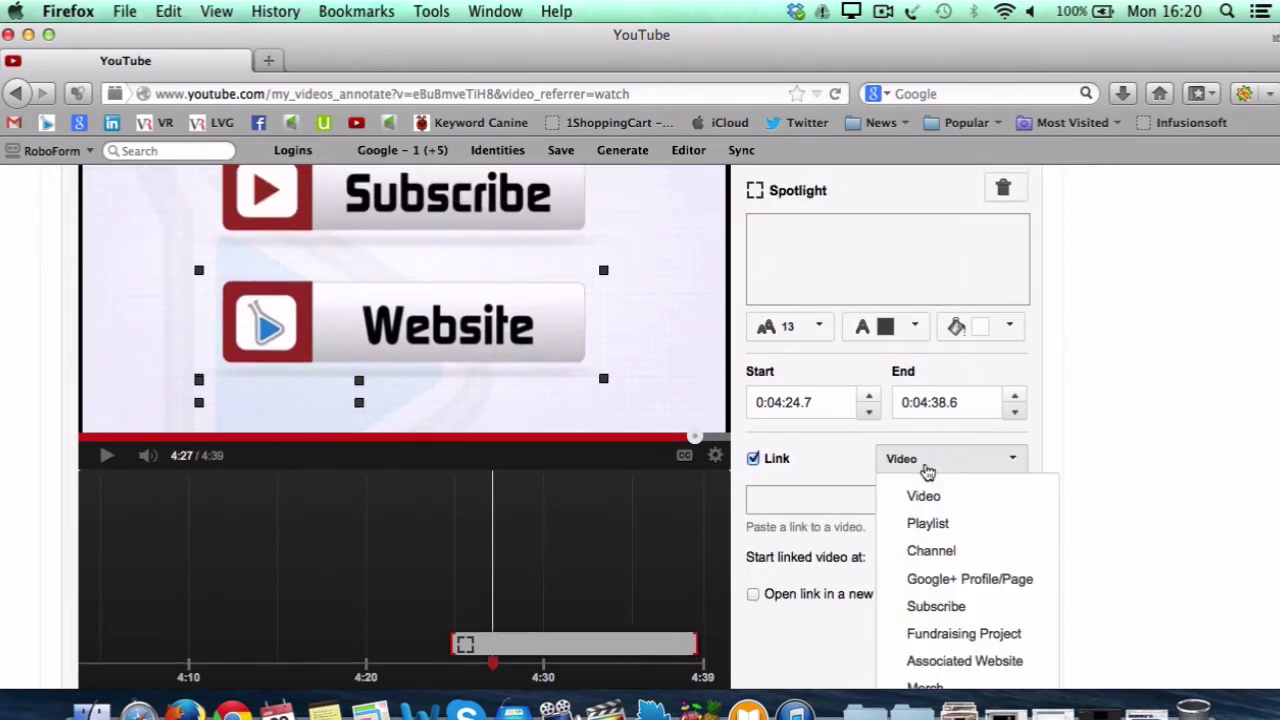
{"action": "scroll", "coordinate": [940, 605], "scroll_direction": "down", "scroll_amount": 1}
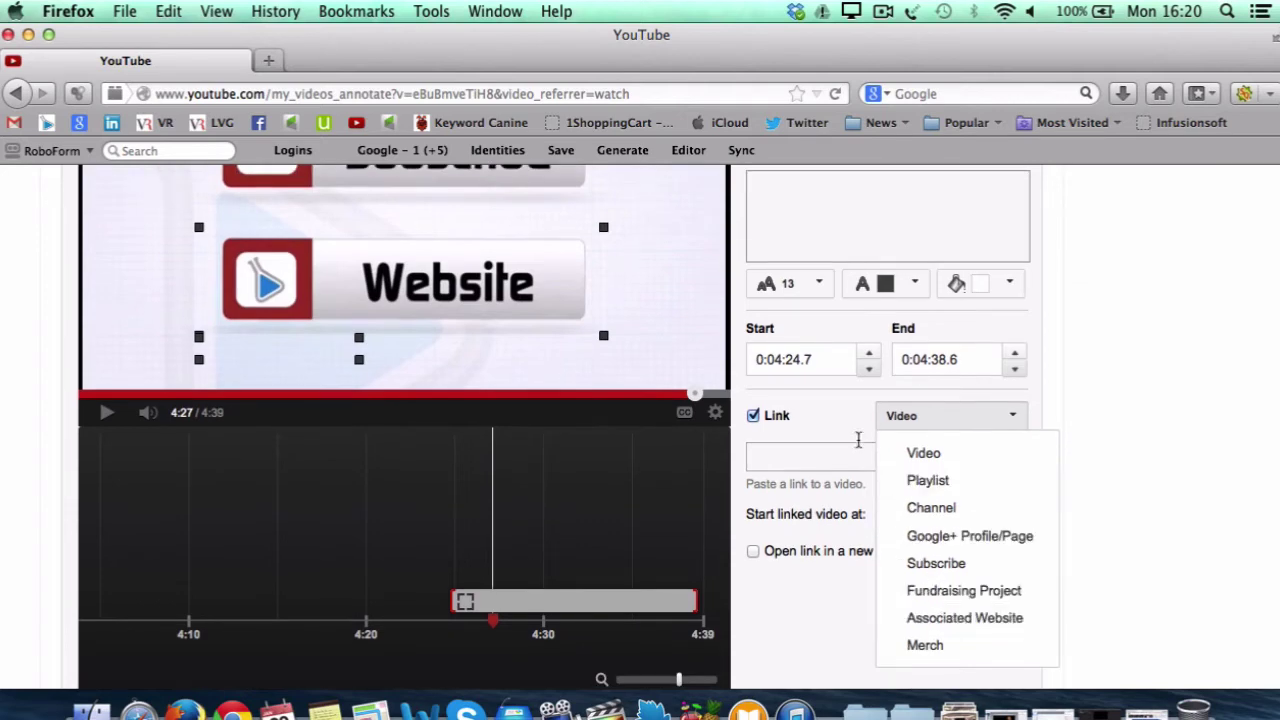
{"action": "left_click", "coordinate": [840, 457]}
{"action": "left_click", "coordinate": [833, 463]}
{"action": "type", "text": "http:"}
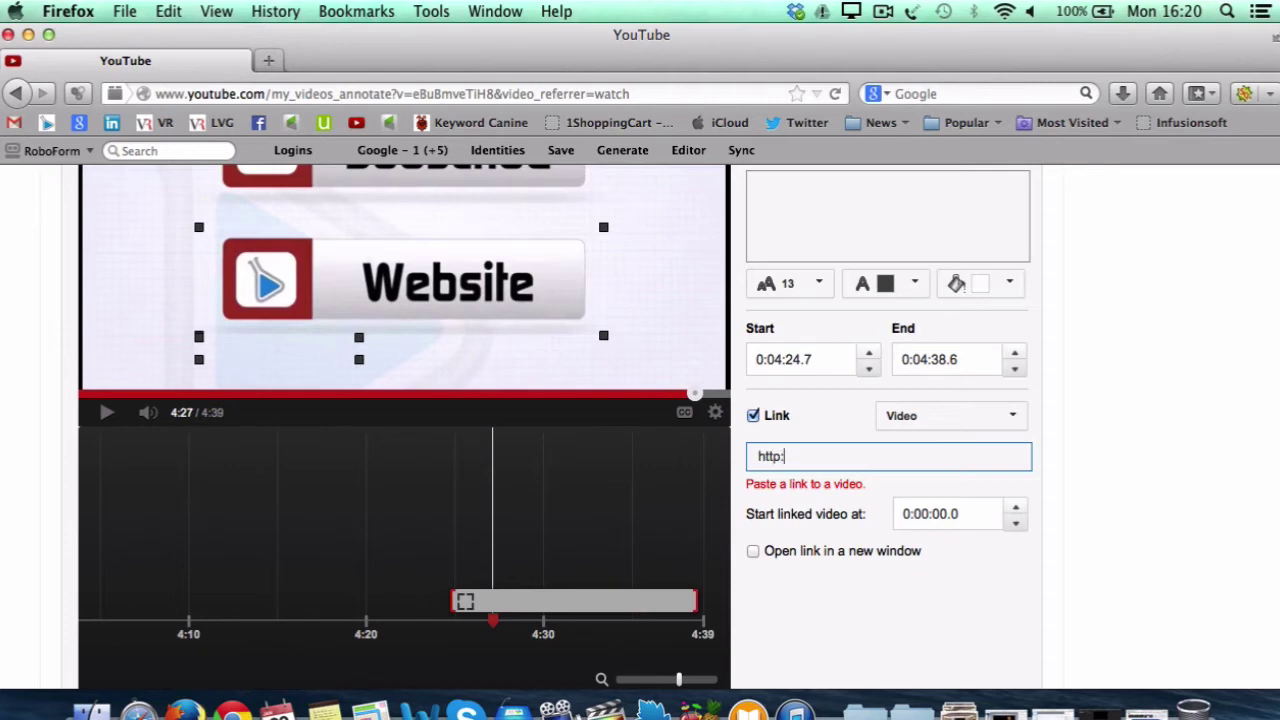
{"action": "type", "text": "//thevideolab.com"}
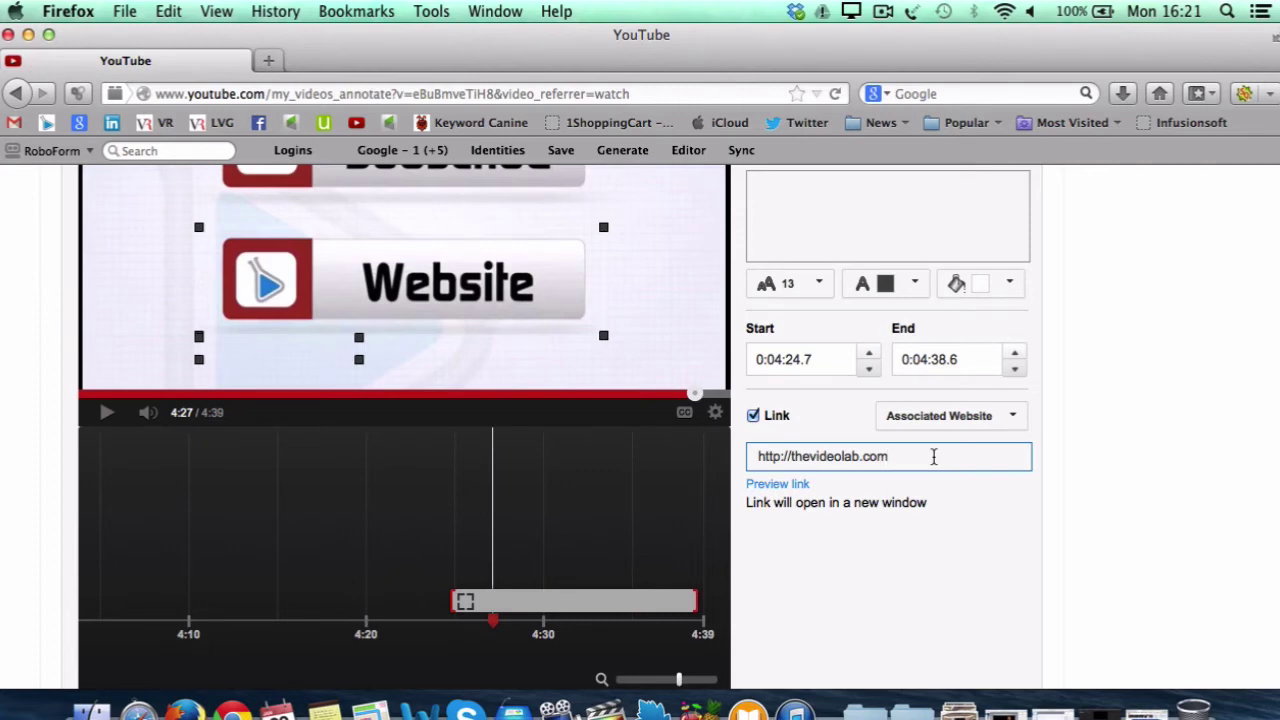
{"action": "type", "text": "/"}
{"action": "key", "text": "BackSpace"}
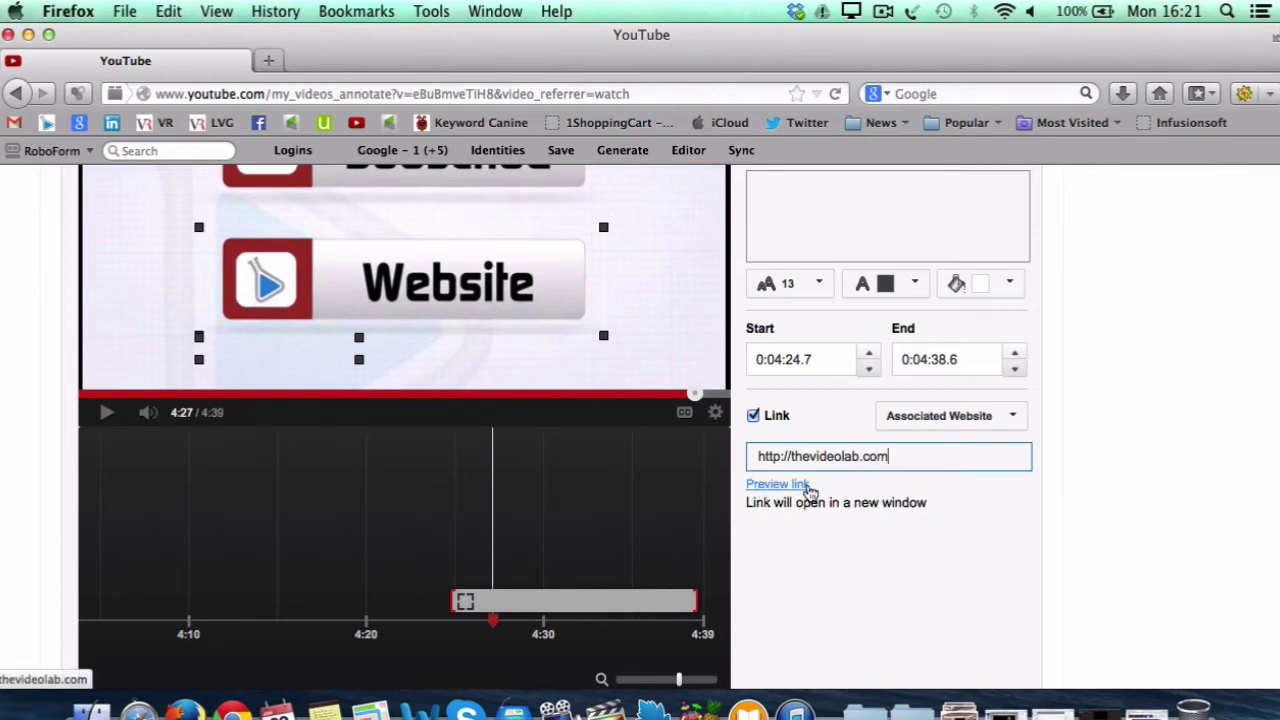
{"action": "left_click", "coordinate": [836, 456]}
{"action": "key", "text": "BackSpace"}
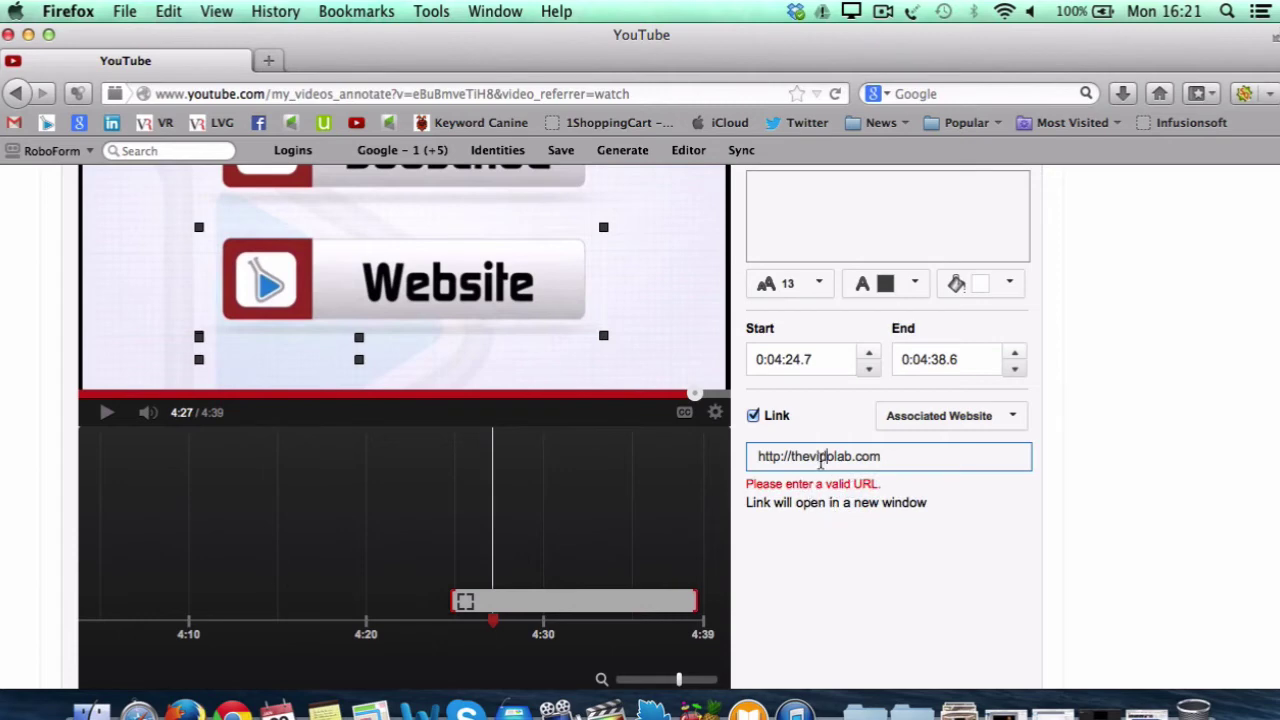
{"action": "type", "text": "e"}
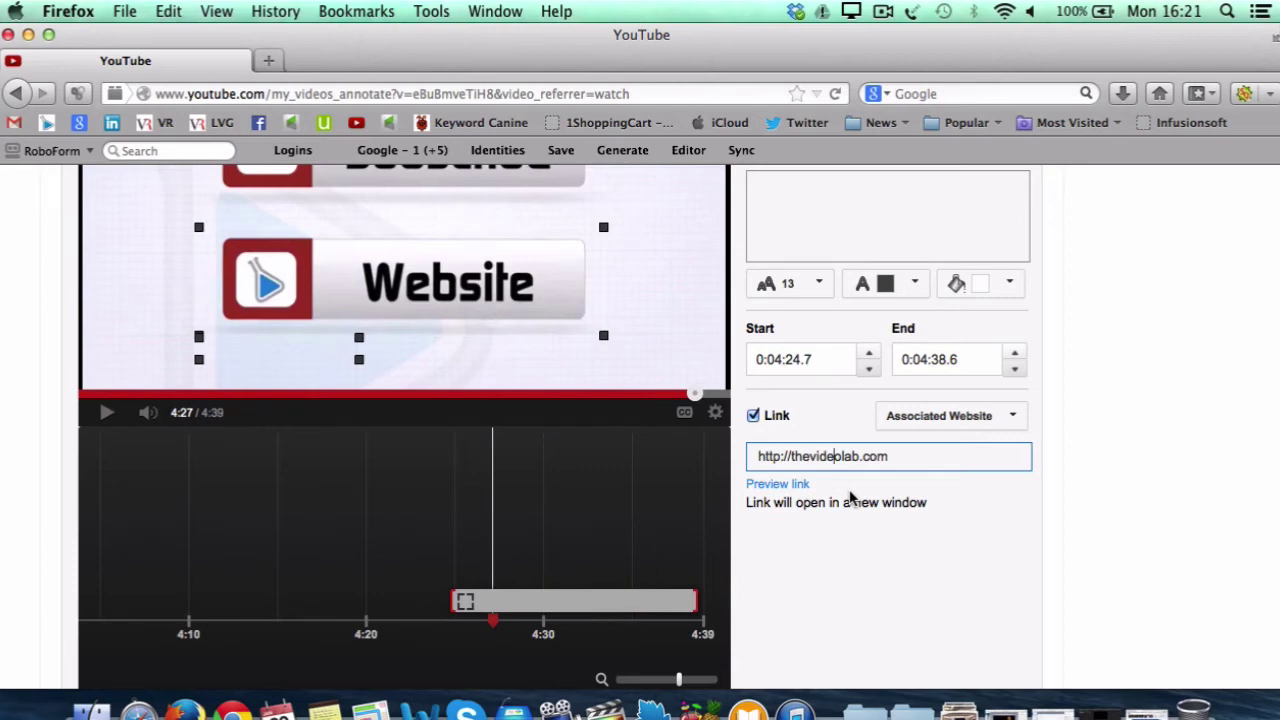
{"action": "scroll", "coordinate": [849, 494], "scroll_direction": "up", "scroll_amount": 5}
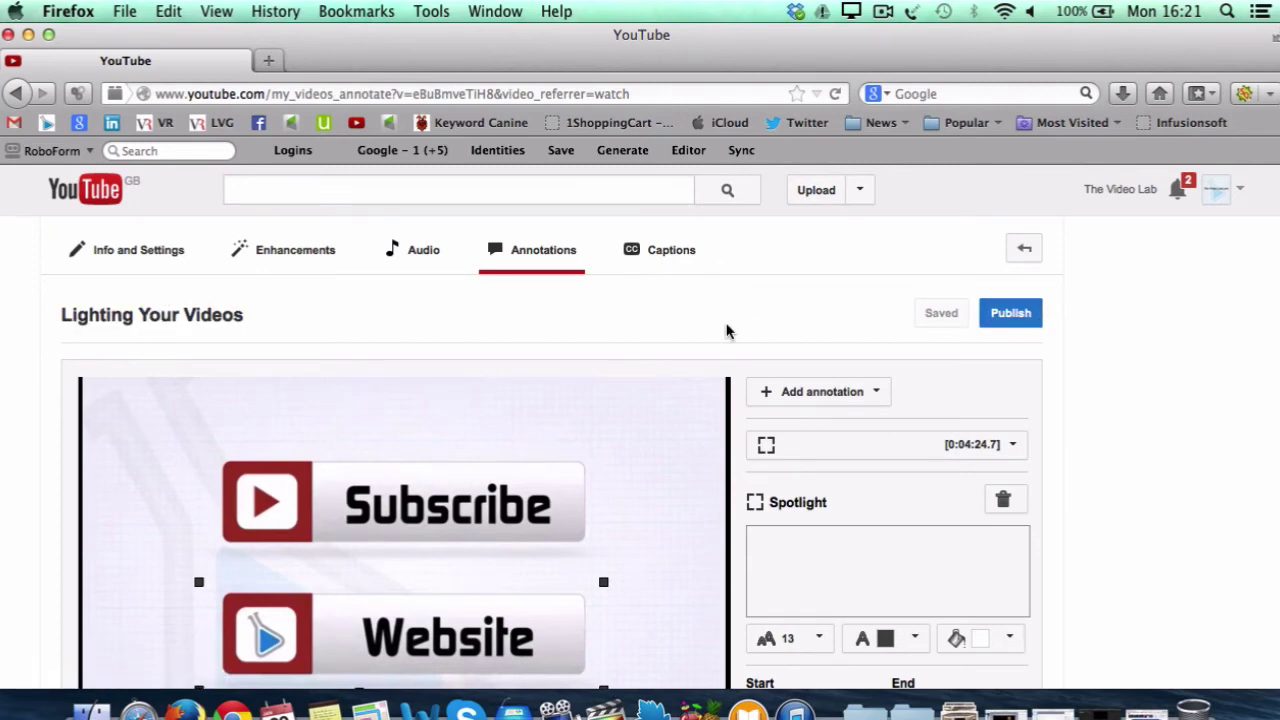
{"action": "scroll", "coordinate": [727, 330], "scroll_direction": "down", "scroll_amount": 1}
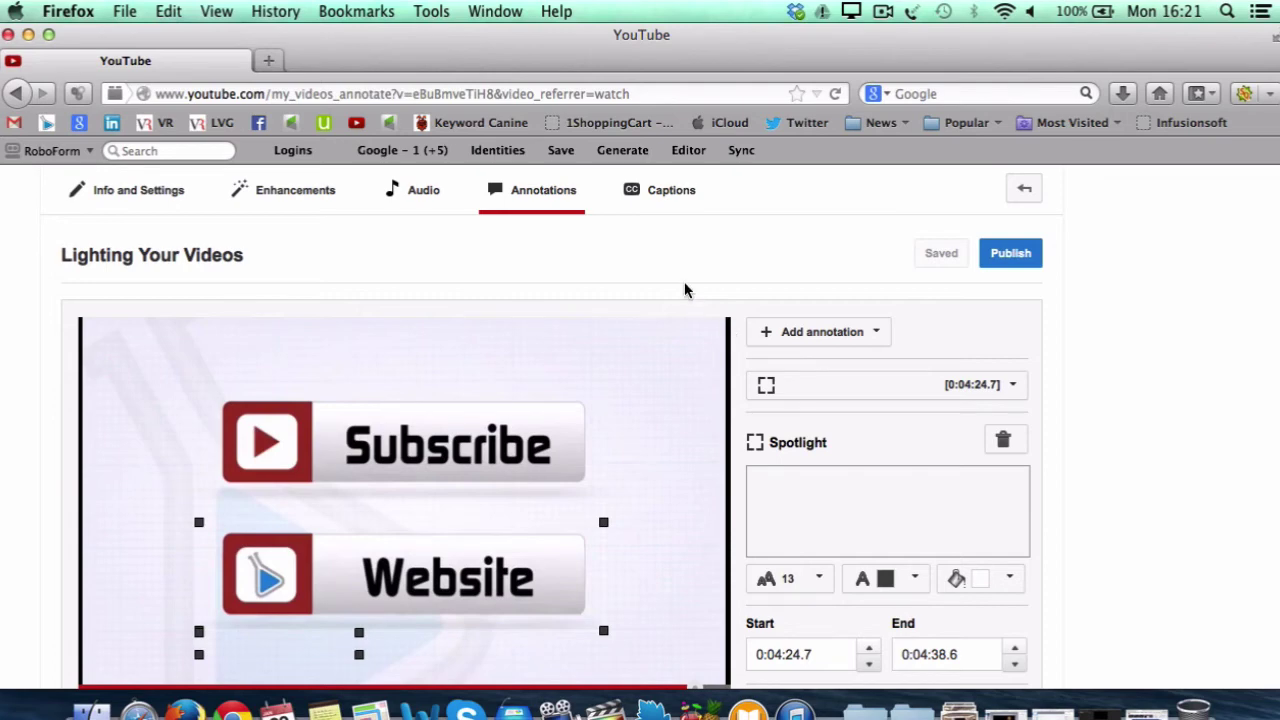
{"action": "scroll", "coordinate": [685, 290], "scroll_direction": "down", "scroll_amount": 8}
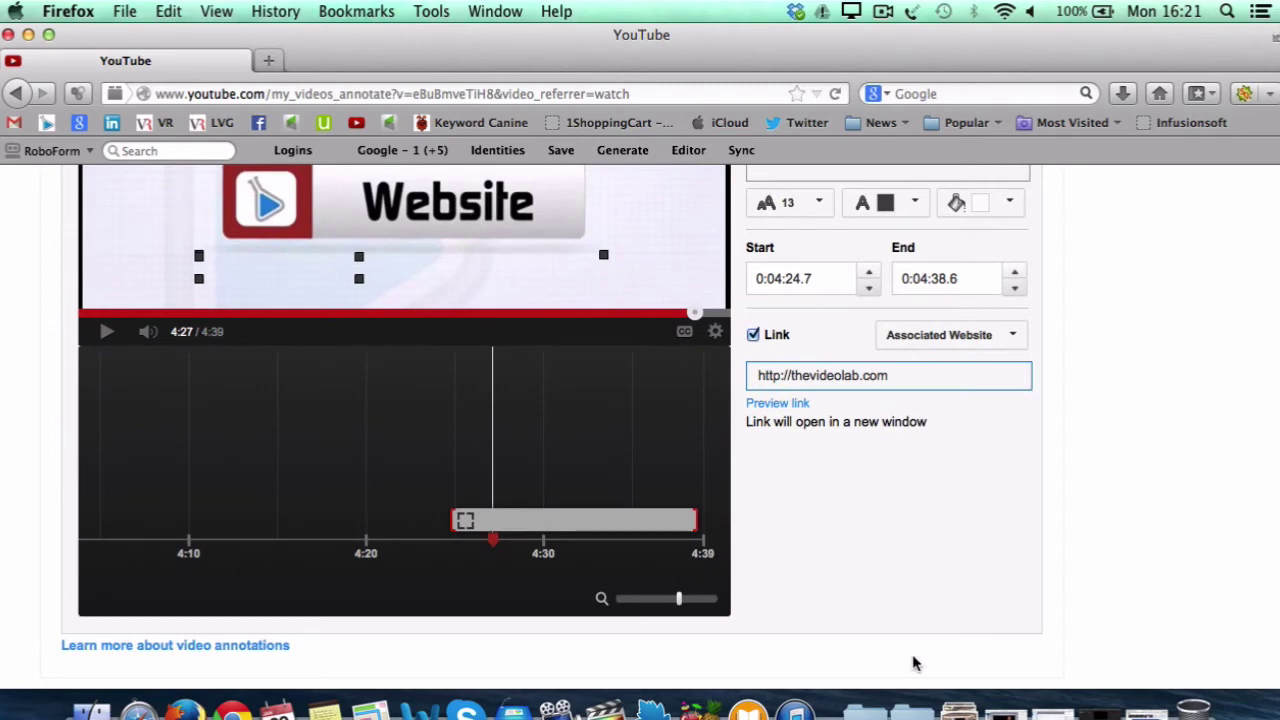
{"action": "scroll", "coordinate": [913, 663], "scroll_direction": "up", "scroll_amount": 1}
{"action": "scroll", "coordinate": [651, 560], "scroll_direction": "up", "scroll_amount": 1}
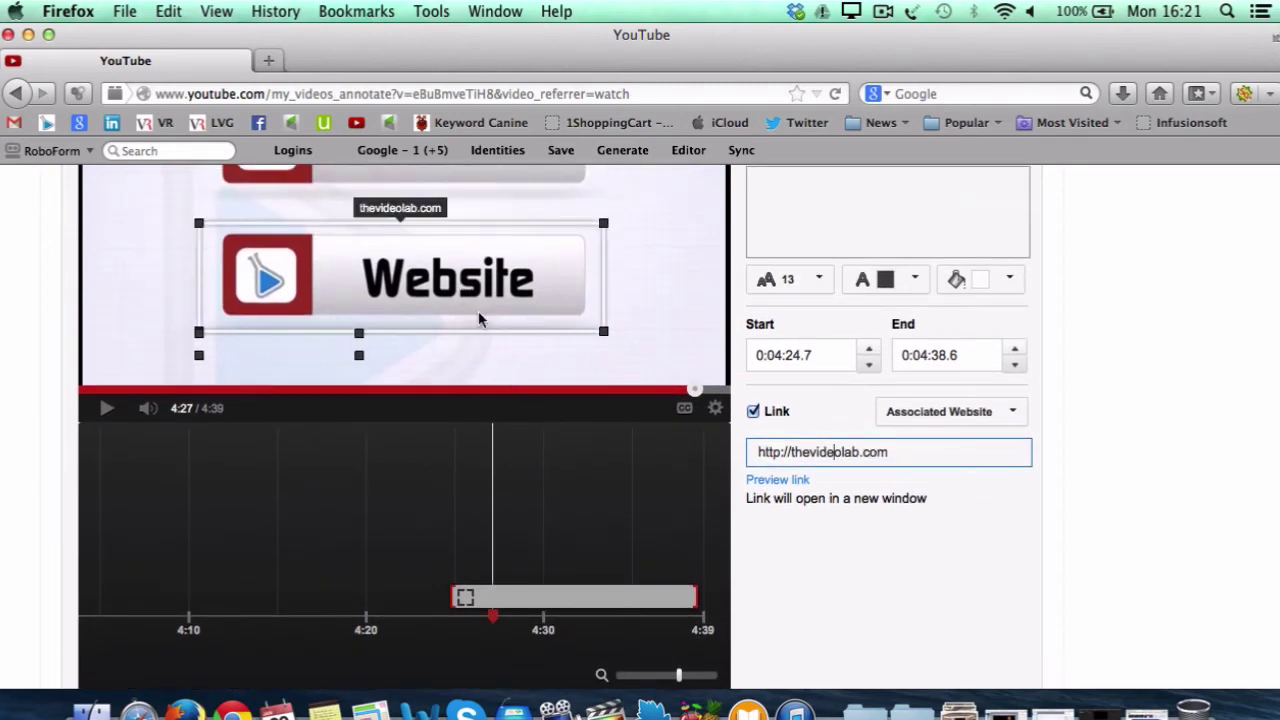
Add a second Spotlight annotation and fit its frame around the whole Subscribe button in the video.
{"action": "scroll", "coordinate": [898, 592], "scroll_direction": "up", "scroll_amount": 1}
{"action": "scroll", "coordinate": [760, 510], "scroll_direction": "up", "scroll_amount": 2}
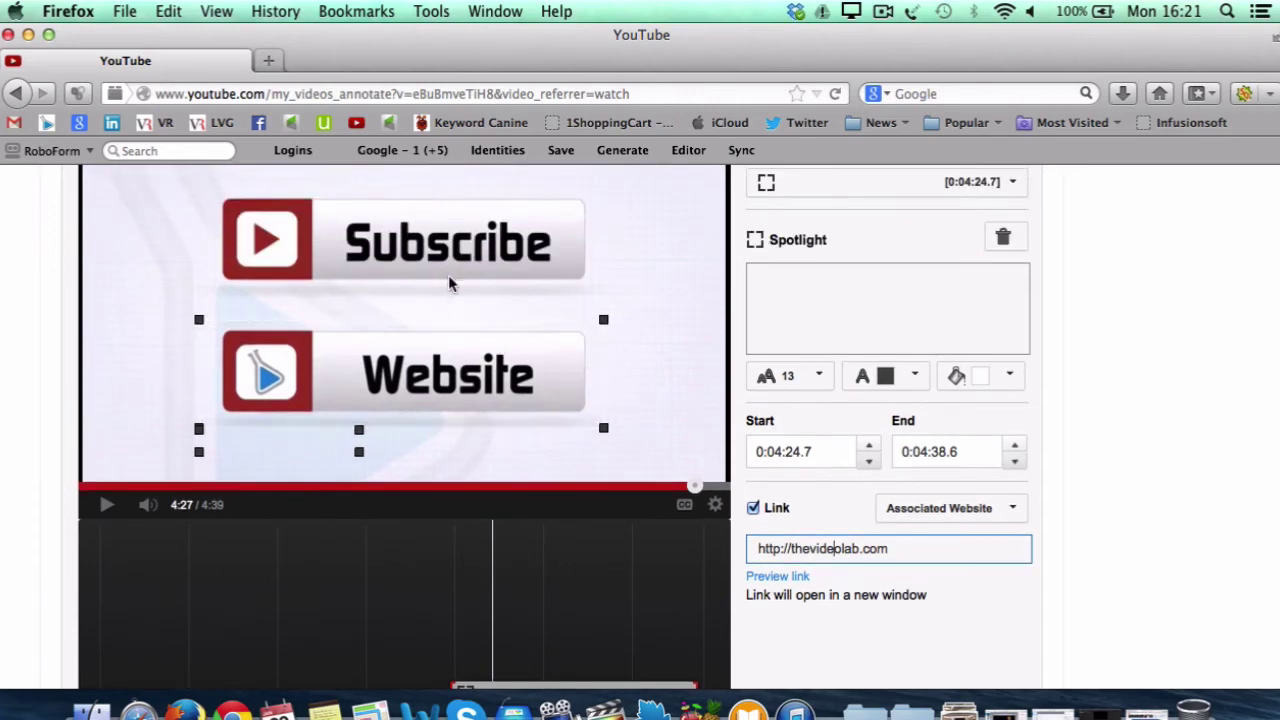
{"action": "scroll", "coordinate": [748, 371], "scroll_direction": "up", "scroll_amount": 2}
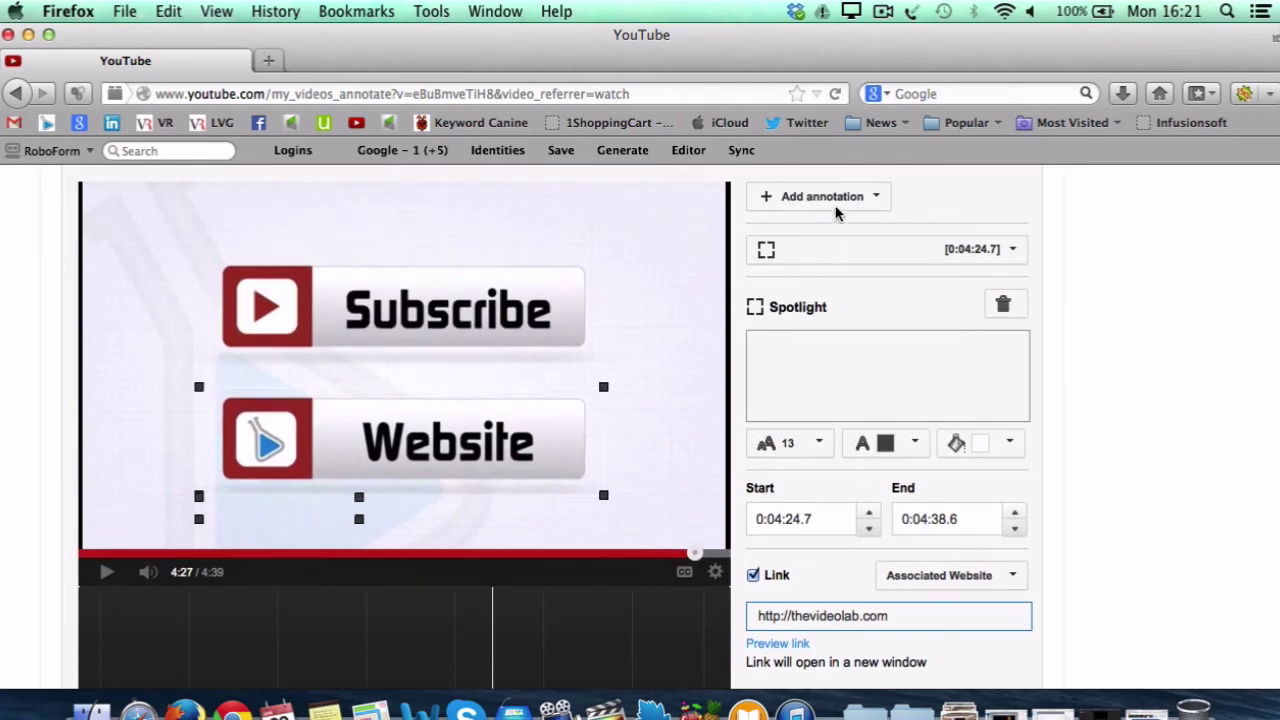
{"action": "left_click", "coordinate": [830, 205]}
{"action": "left_click", "coordinate": [829, 289]}
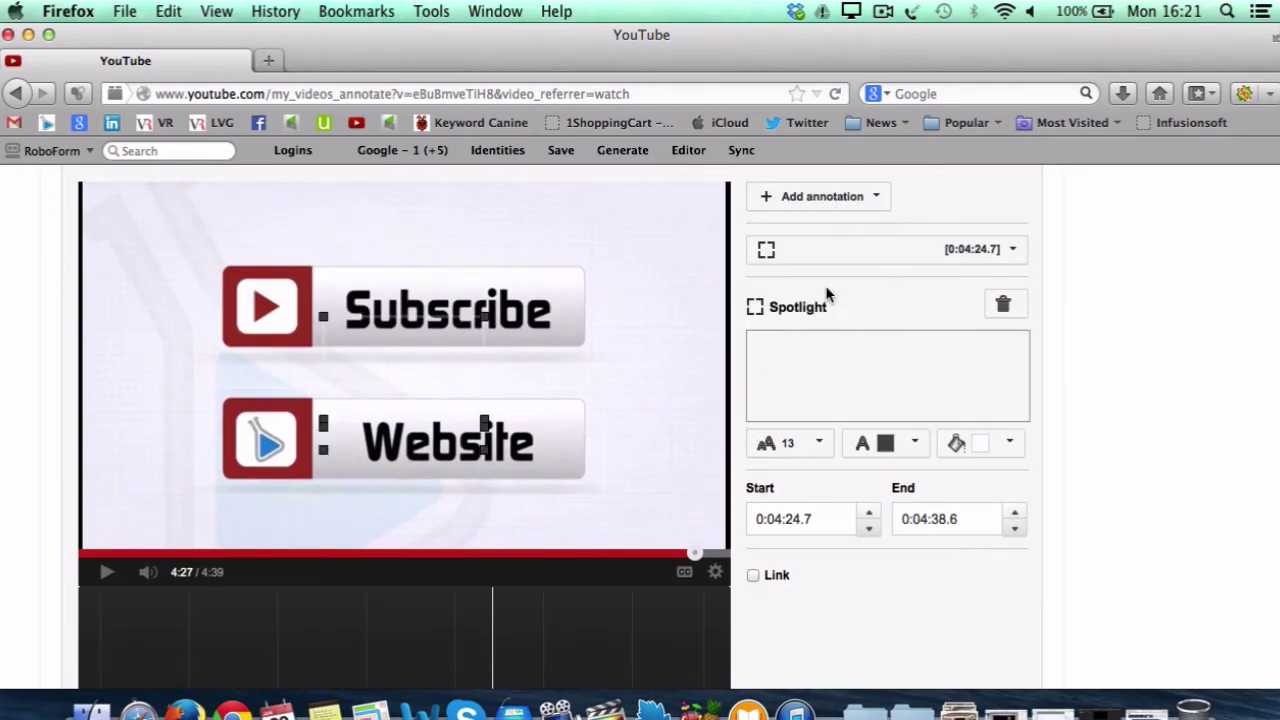
{"action": "left_click_drag", "start_coordinate": [433, 330], "coordinate": [321, 271]}
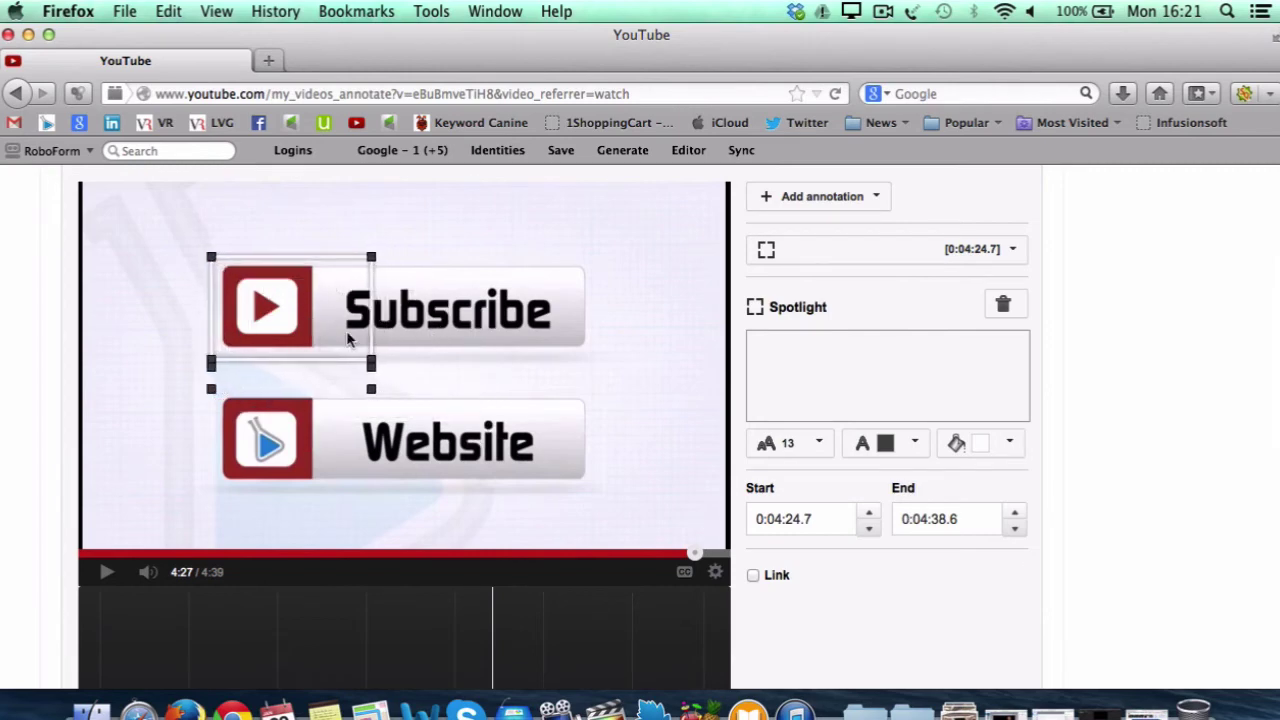
{"action": "left_click_drag", "start_coordinate": [371, 363], "coordinate": [599, 364]}
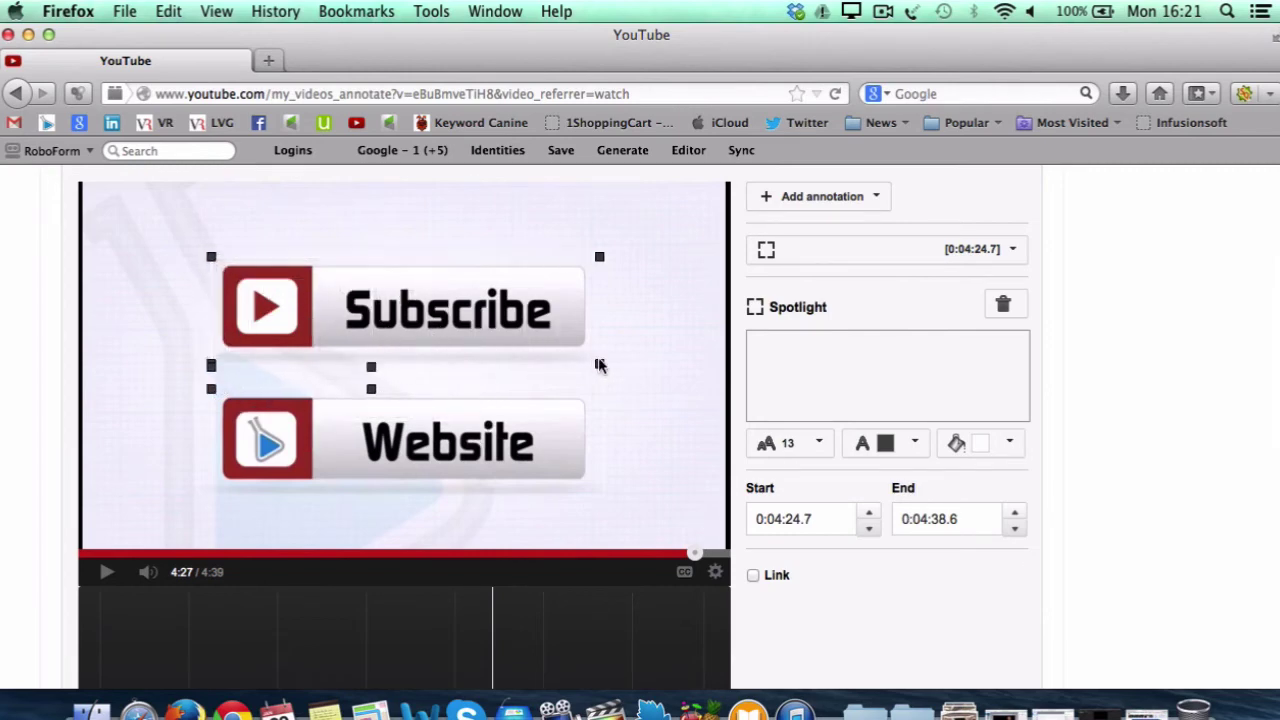
Enable a Subscribe link on the new spotlight with the username thevideolab, and preview the link without subscribing.
{"action": "left_click", "coordinate": [778, 578]}
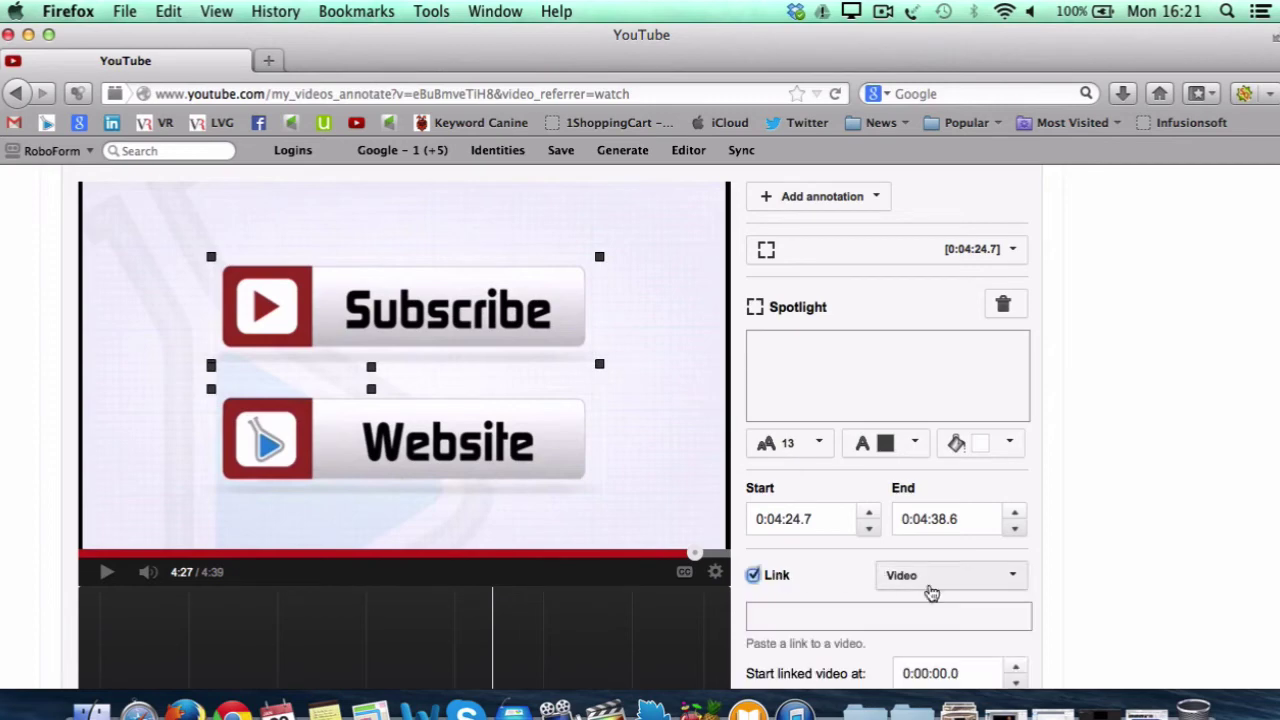
{"action": "left_click", "coordinate": [930, 586]}
{"action": "scroll", "coordinate": [935, 615], "scroll_direction": "down", "scroll_amount": 3}
{"action": "scroll", "coordinate": [937, 631], "scroll_direction": "down", "scroll_amount": 3}
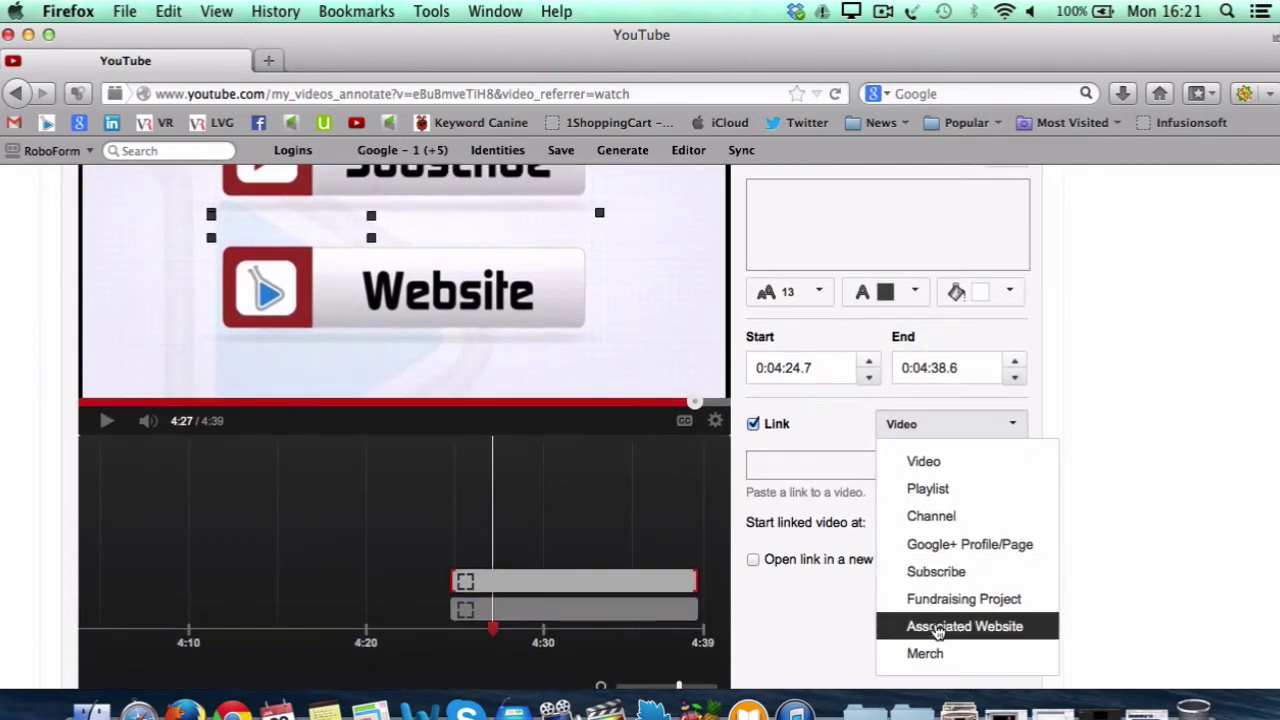
{"action": "left_click", "coordinate": [930, 537]}
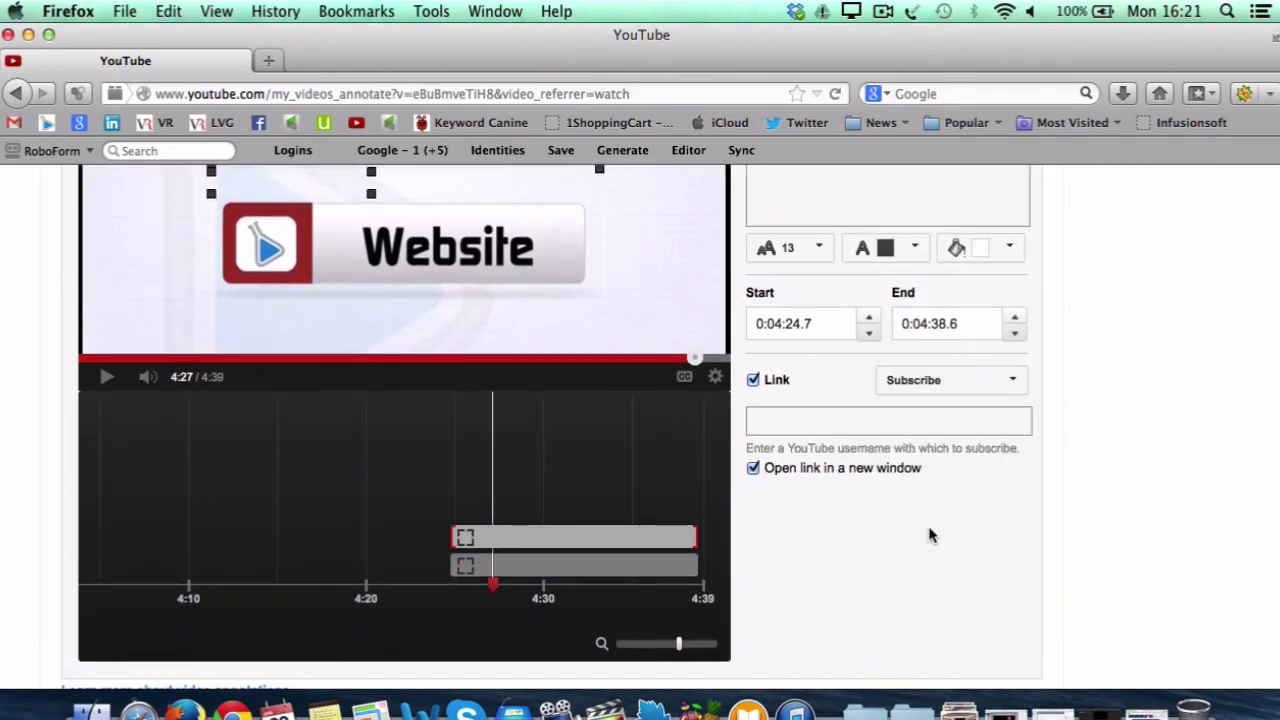
{"action": "left_click", "coordinate": [860, 419]}
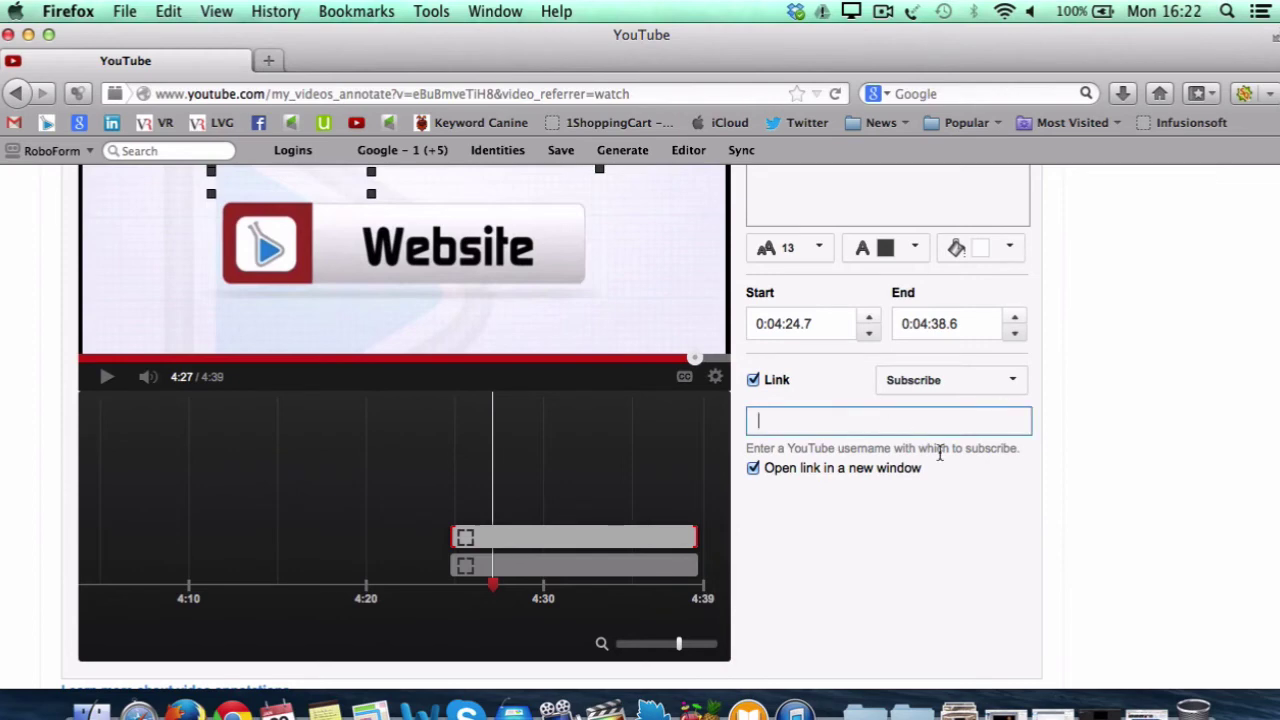
{"action": "type", "text": "thevideolab"}
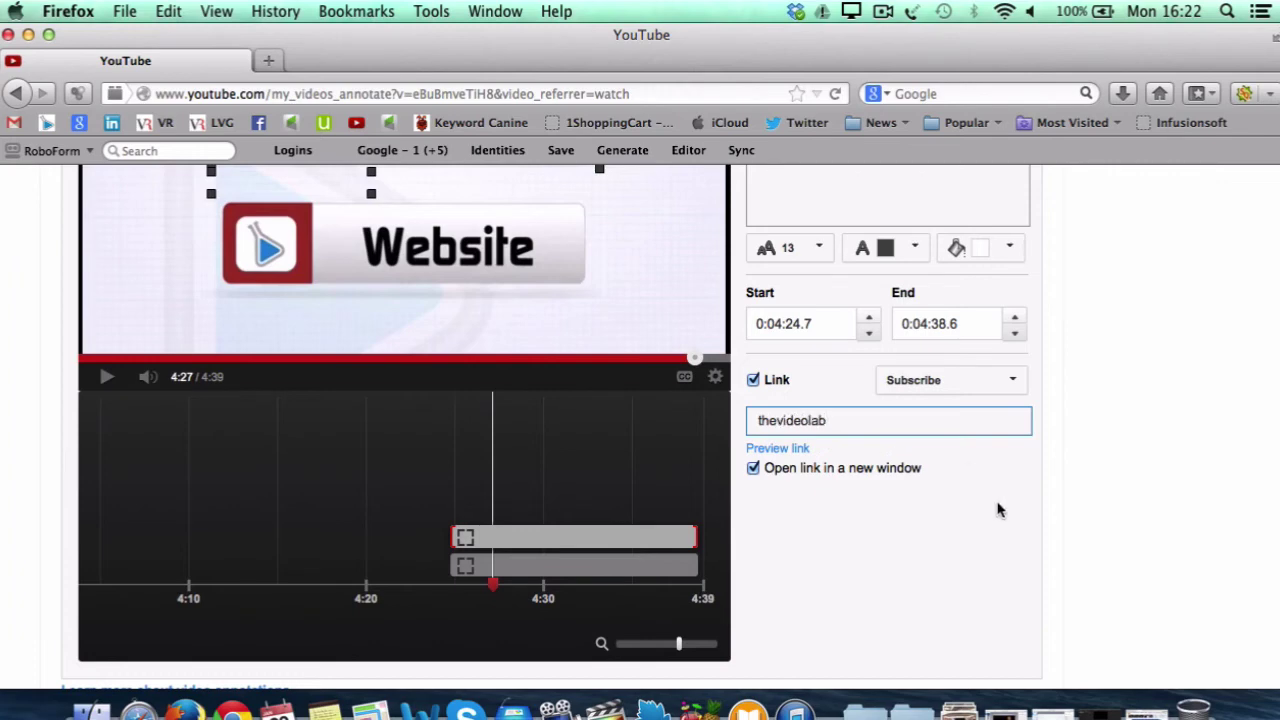
{"action": "left_click", "coordinate": [778, 448]}
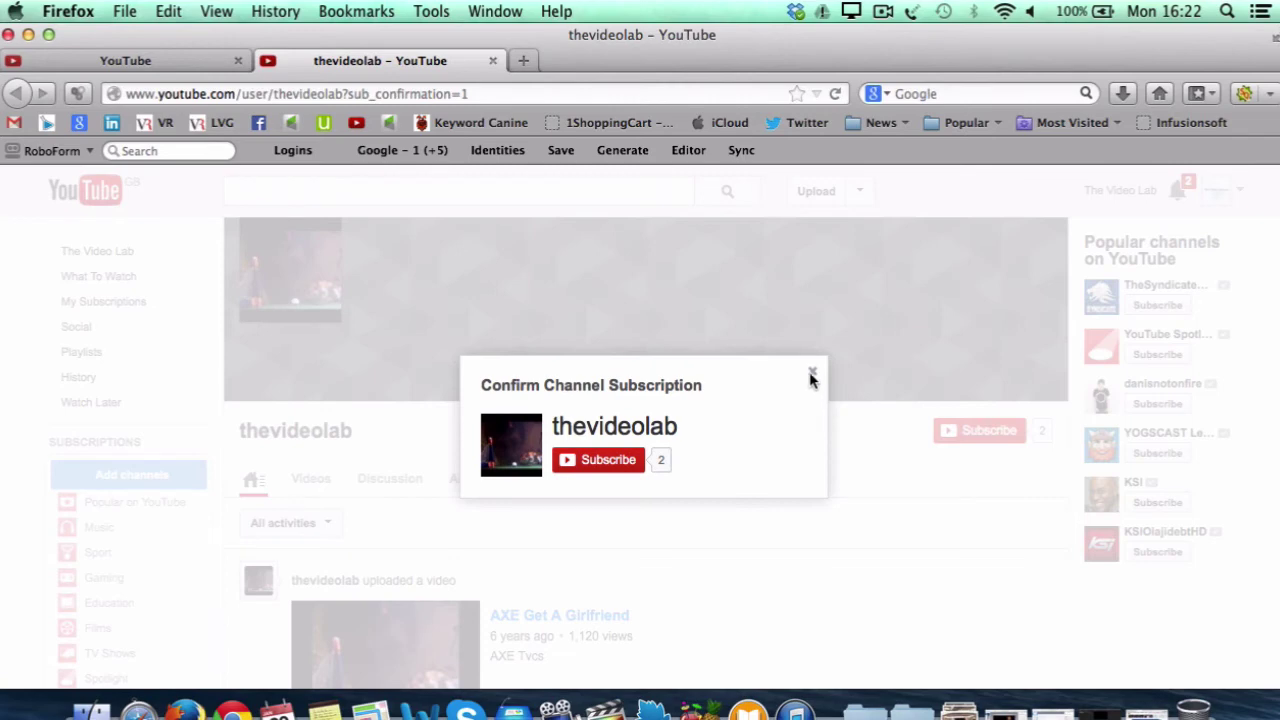
{"action": "left_click", "coordinate": [812, 375]}
Open The Video Lab's own channel page and copy the username TheVideoLabOfficial from its web address.
{"action": "left_click", "coordinate": [1215, 190]}
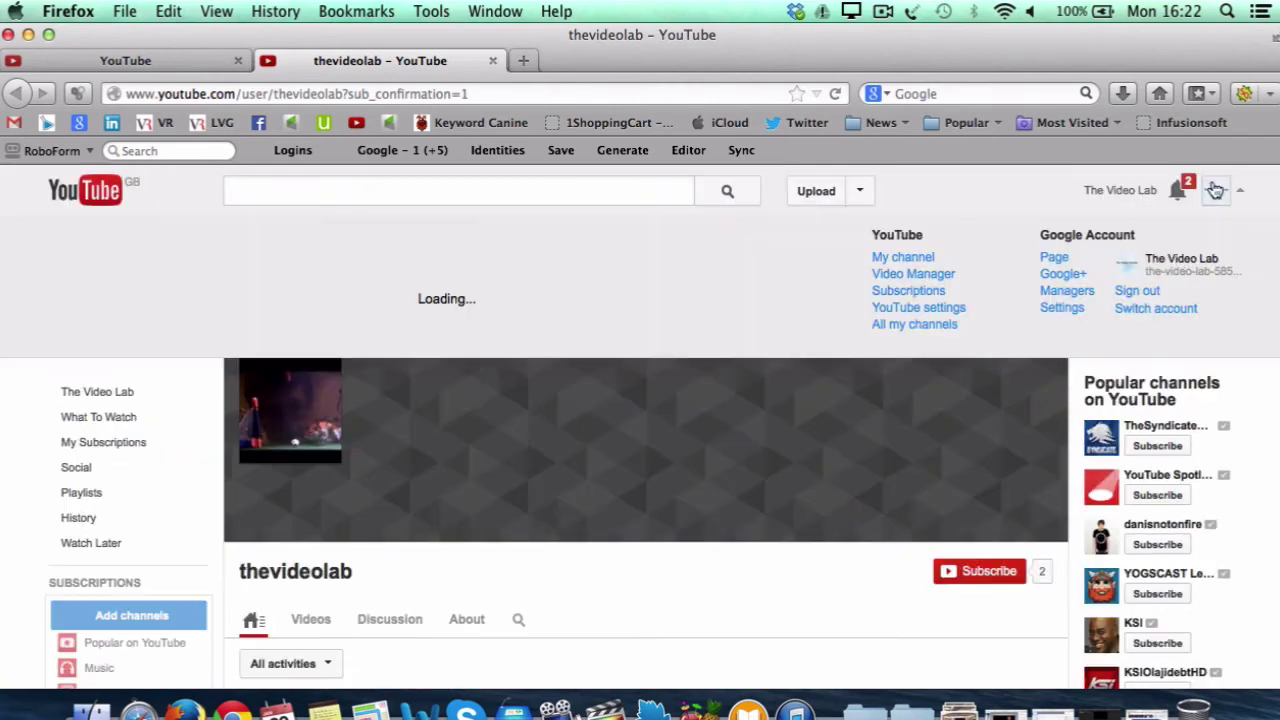
{"action": "left_click", "coordinate": [935, 275]}
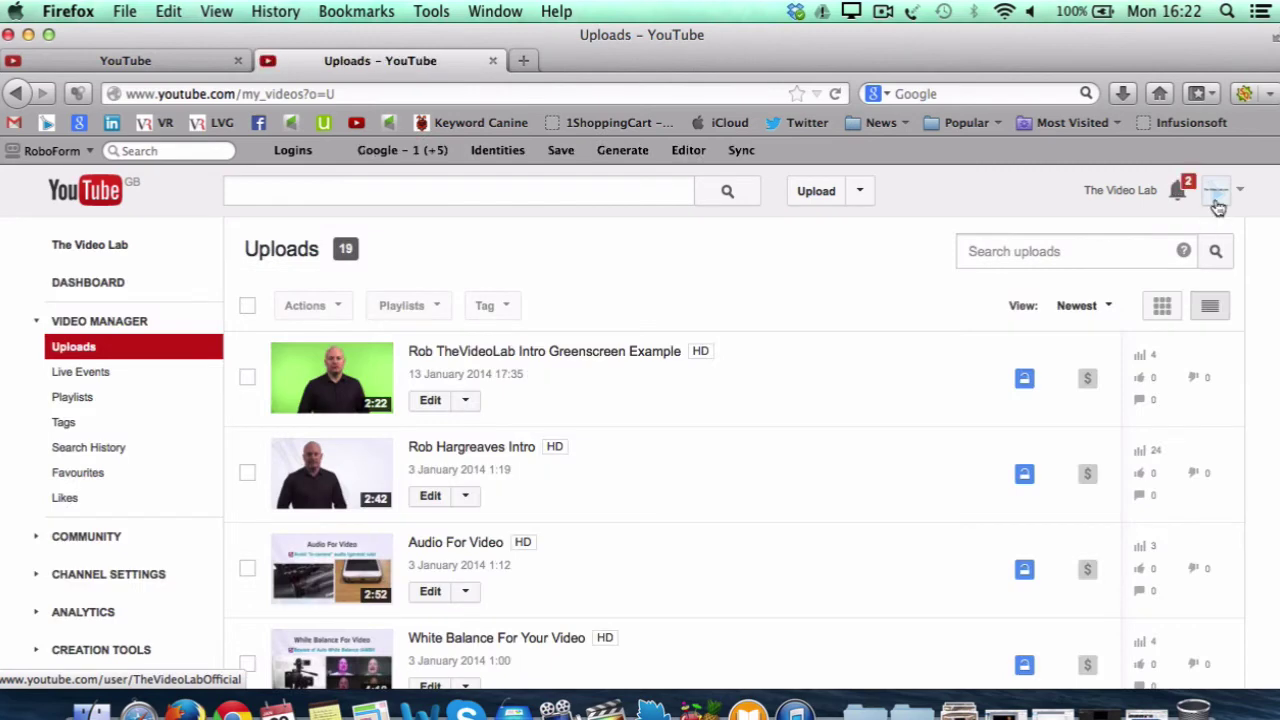
{"action": "left_click", "coordinate": [1218, 195]}
{"action": "left_click", "coordinate": [920, 258]}
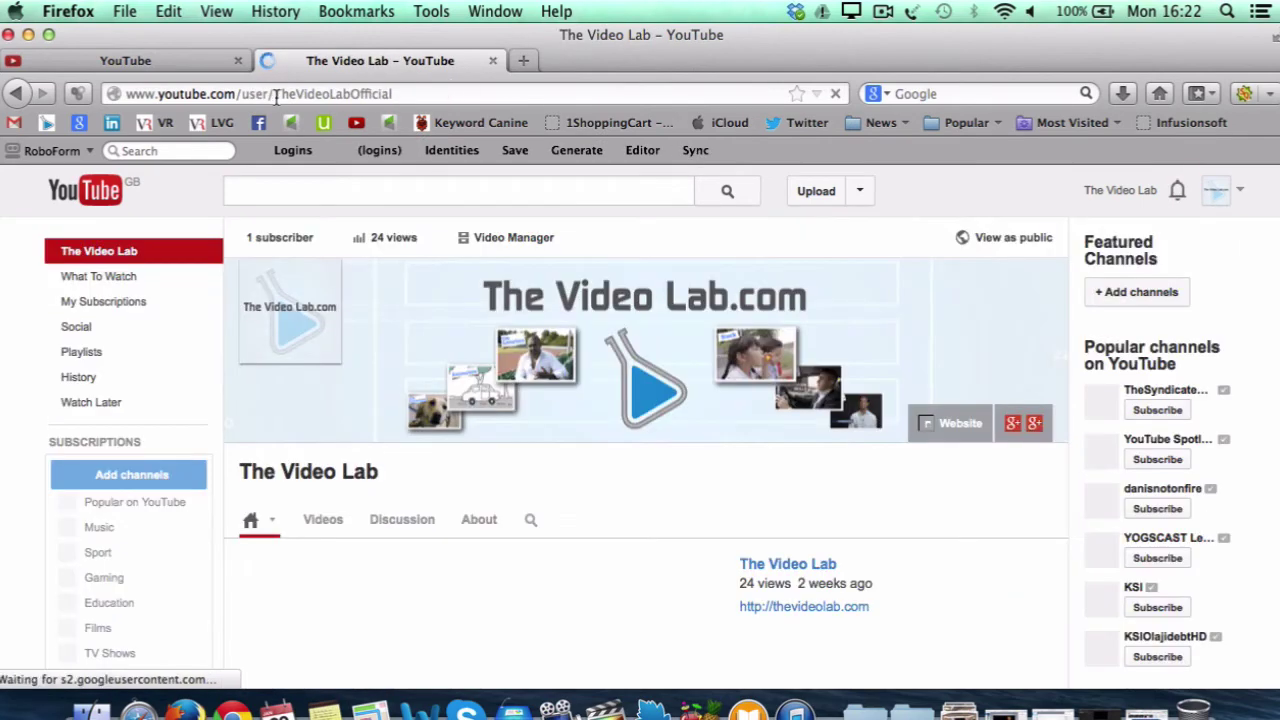
{"action": "left_click_drag", "start_coordinate": [303, 93], "coordinate": [410, 96]}
{"action": "key", "text": "super+c"}
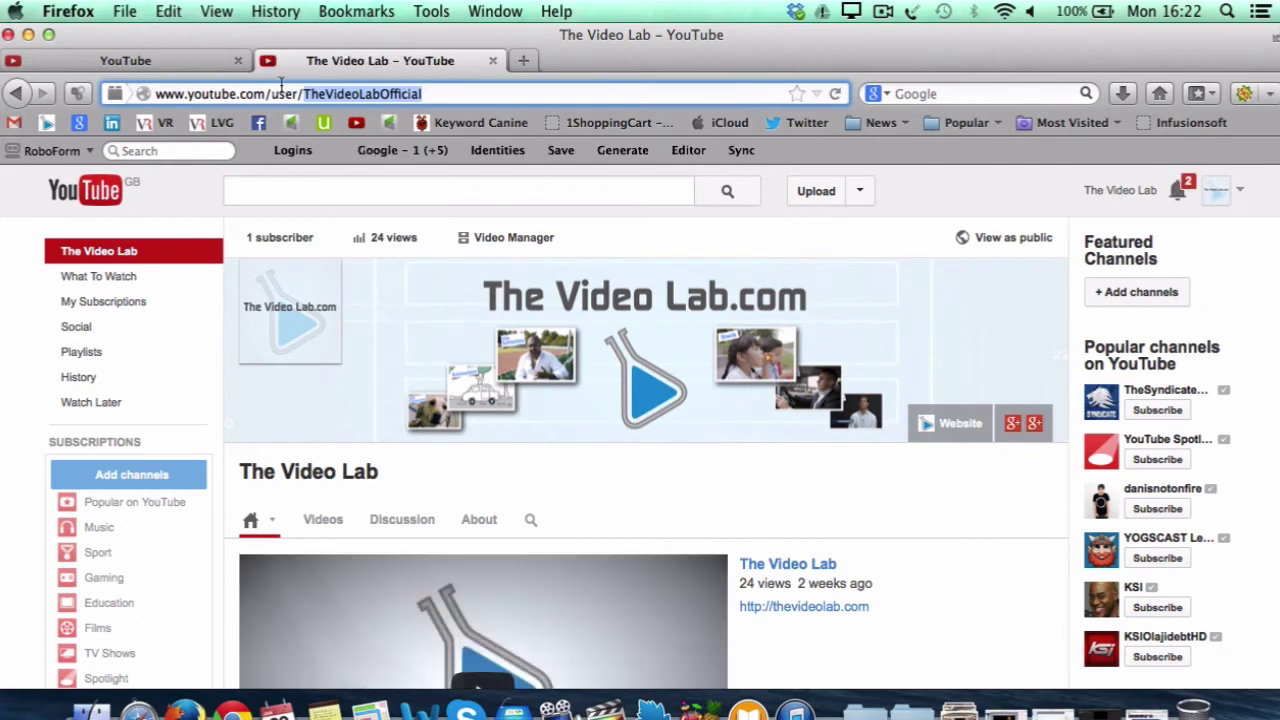
Replace the Subscribe link's username with TheVideoLabOfficial, preview the link and close one of the extra channel pages.
{"action": "left_click", "coordinate": [170, 60]}
{"action": "double_click", "coordinate": [831, 410]}
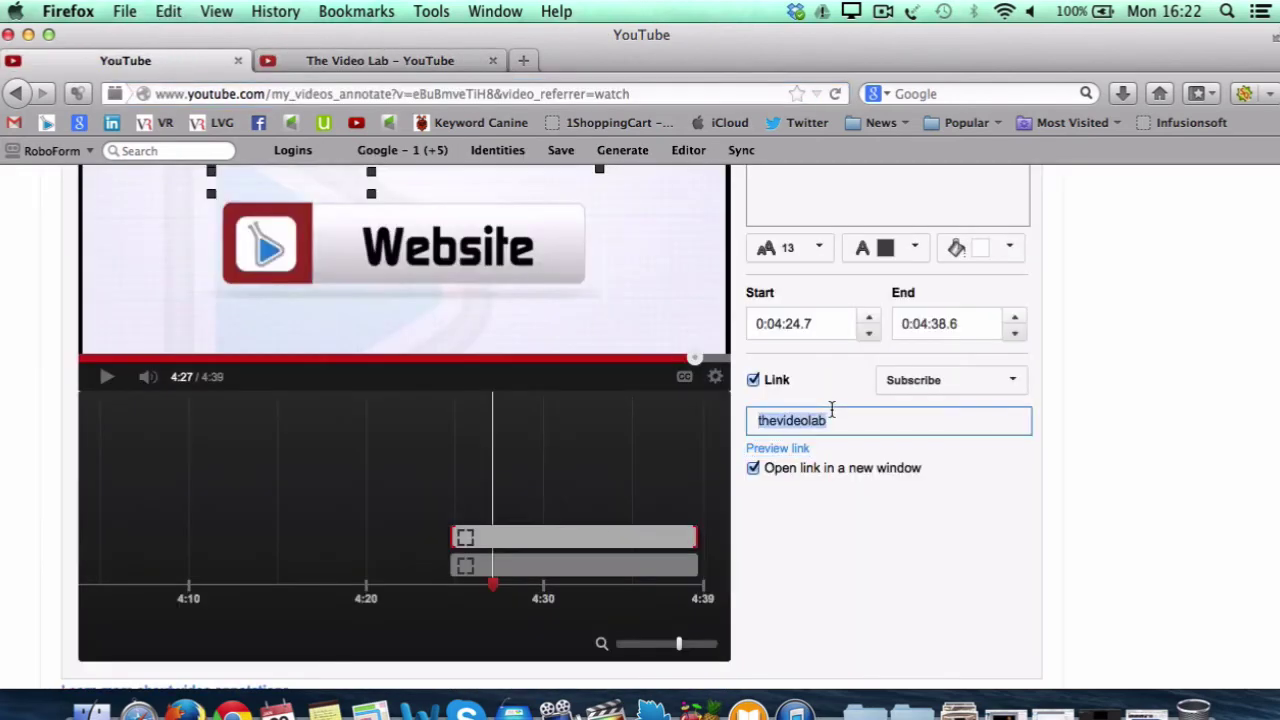
{"action": "key", "text": "super+v"}
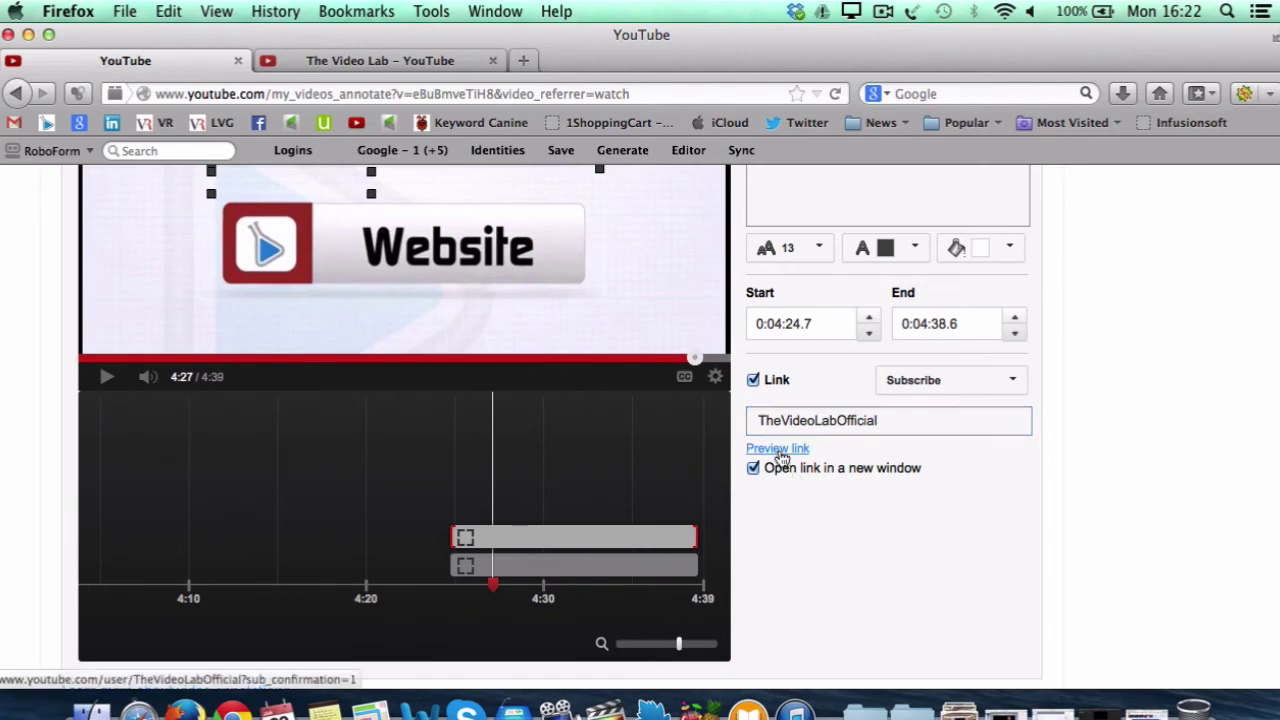
{"action": "left_click", "coordinate": [778, 450]}
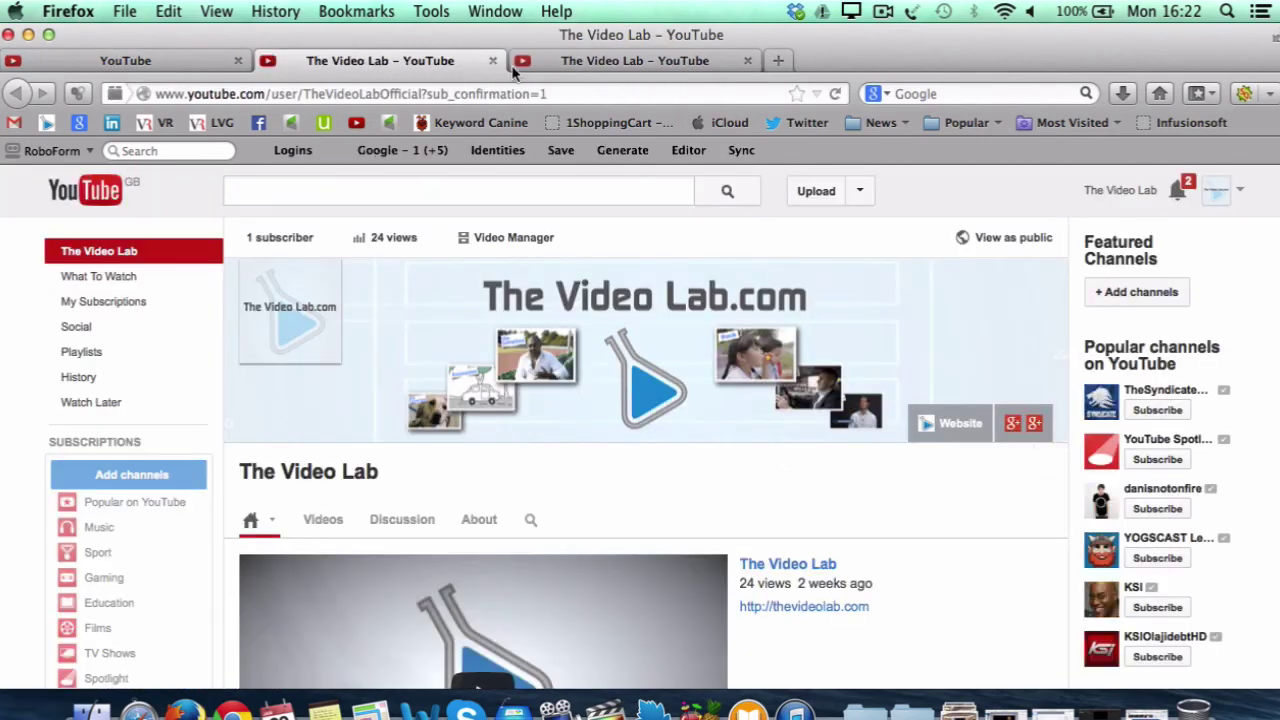
{"action": "left_click", "coordinate": [492, 62]}
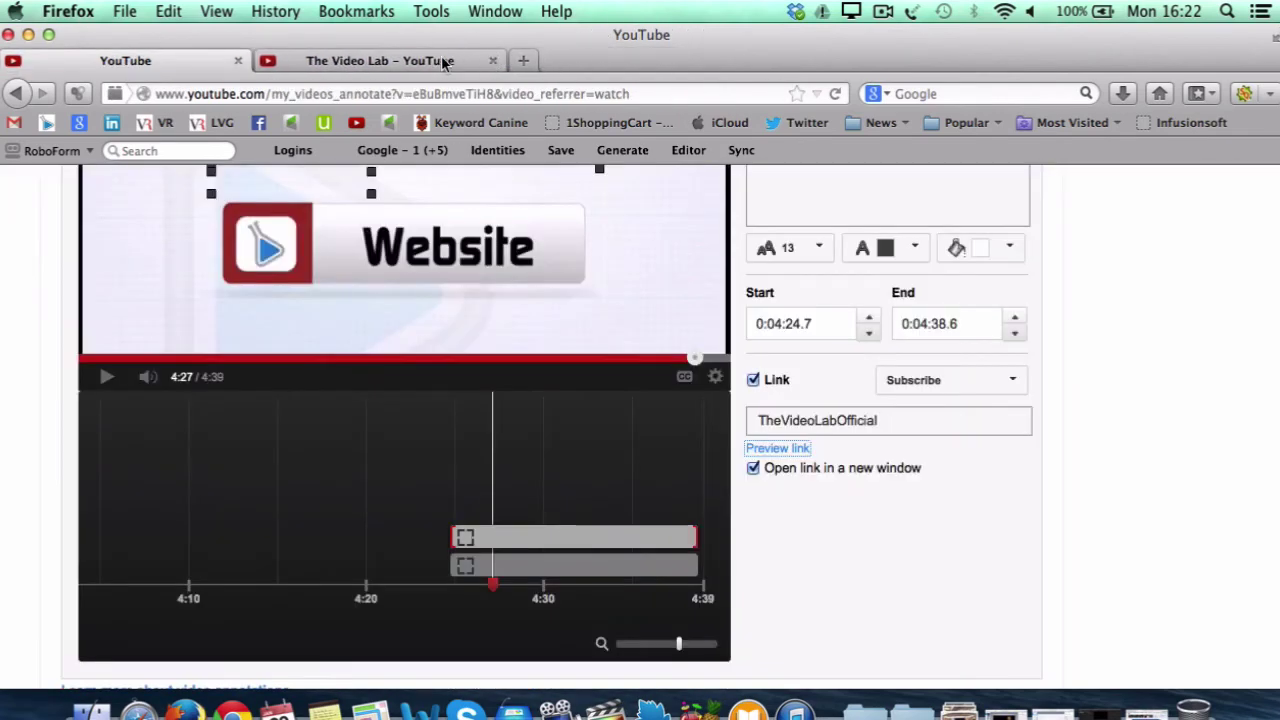
Publish the annotations and open the watch page of "Lighting Your Videos".
{"action": "scroll", "coordinate": [778, 560], "scroll_direction": "up", "scroll_amount": 6}
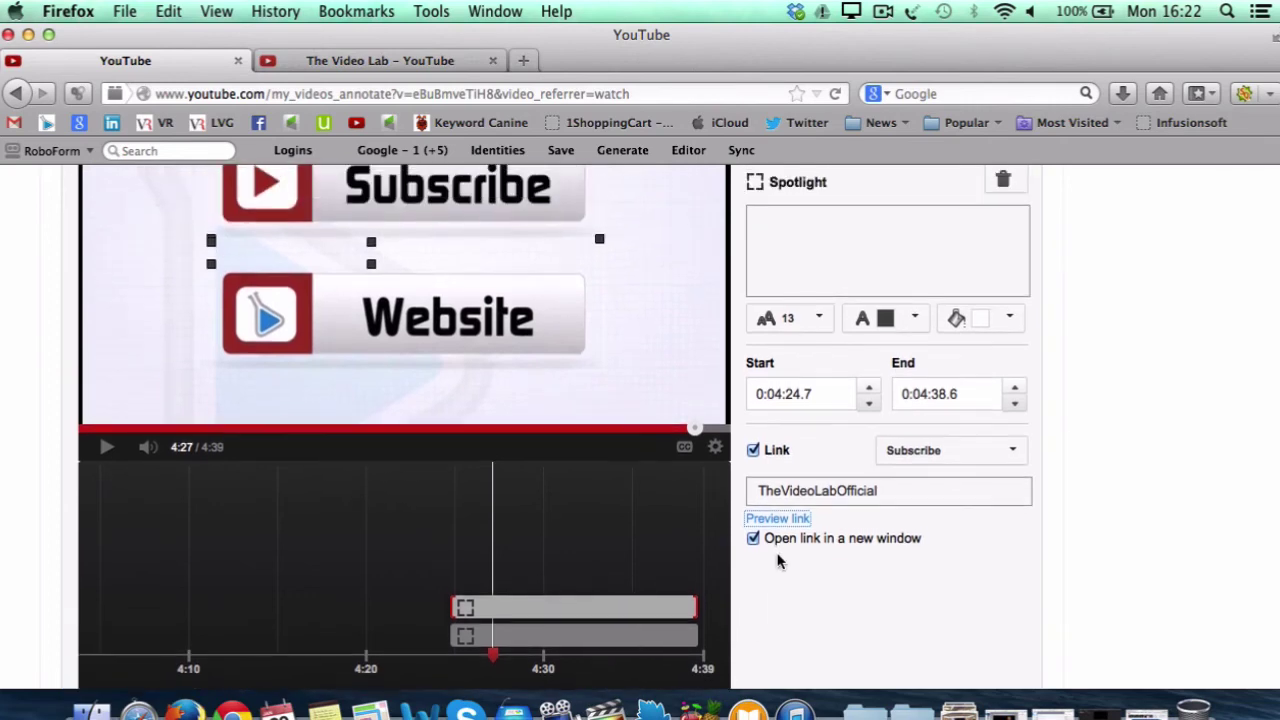
{"action": "left_click", "coordinate": [1004, 214]}
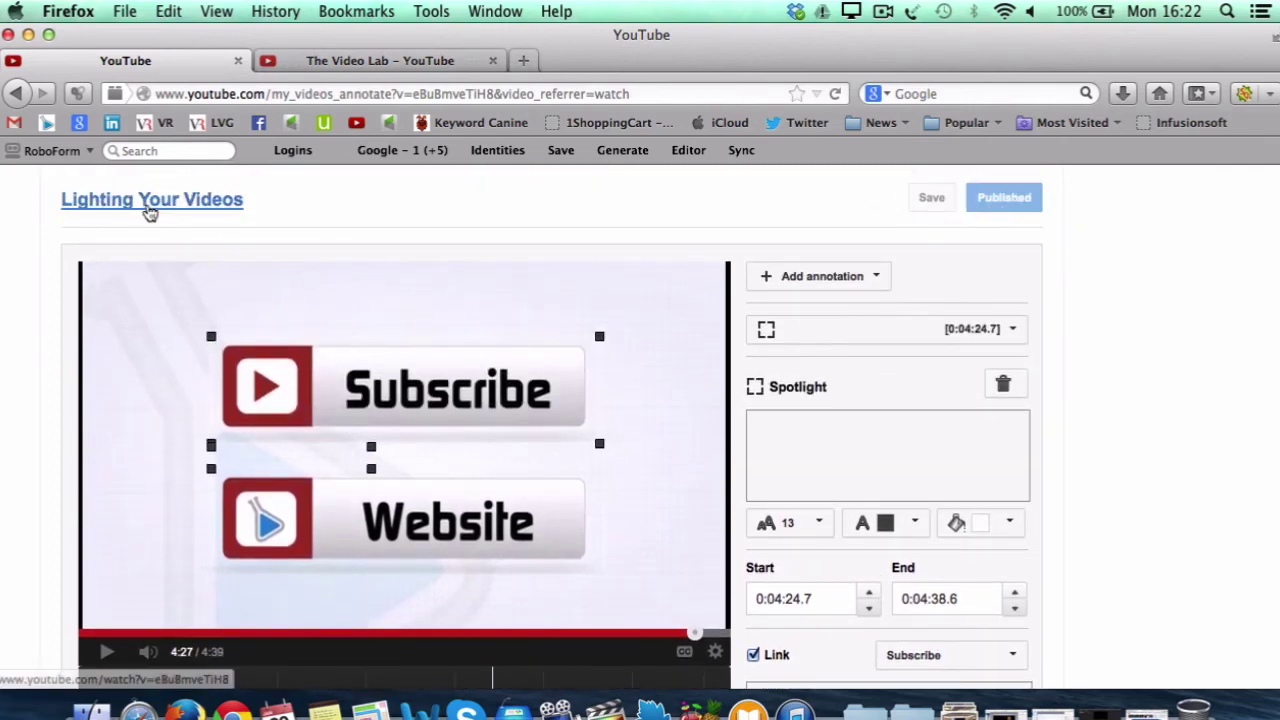
{"action": "left_click", "coordinate": [167, 210]}
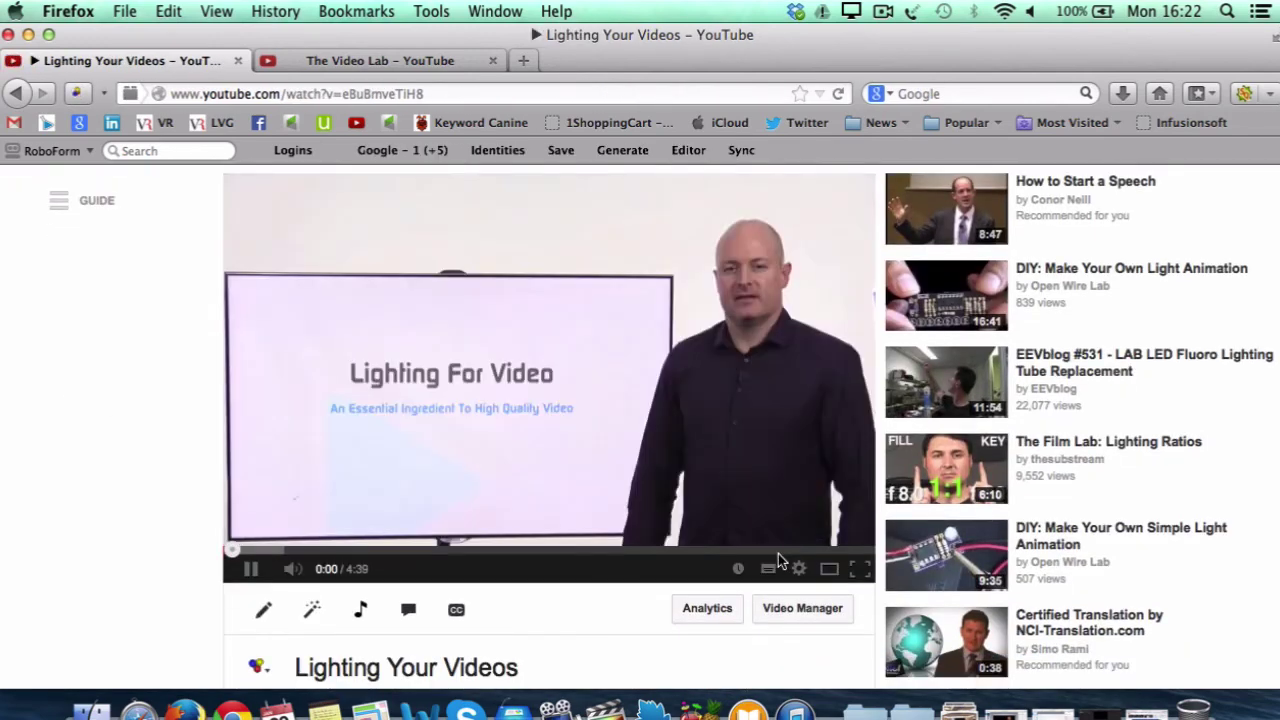
Skip to 4:27 in "Lighting Your Videos", test the Website annotation's link, and close the website page it opens.
{"action": "left_click", "coordinate": [837, 551]}
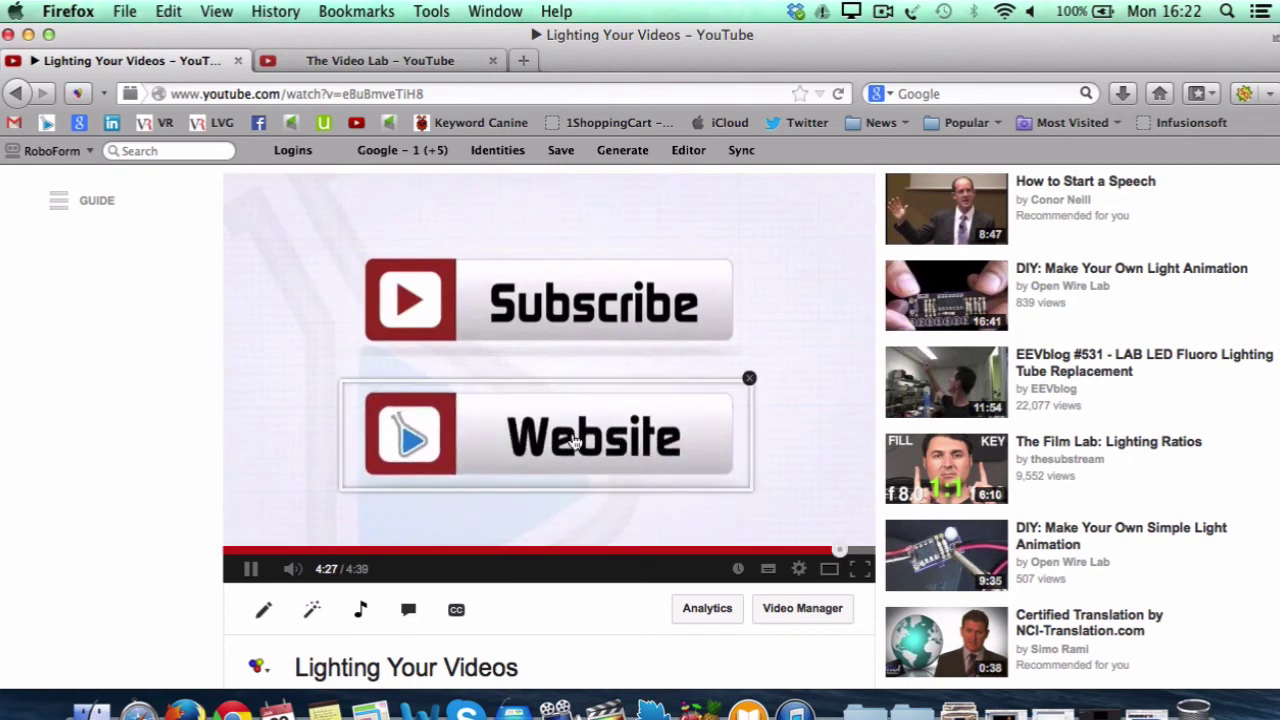
{"action": "left_click", "coordinate": [573, 440]}
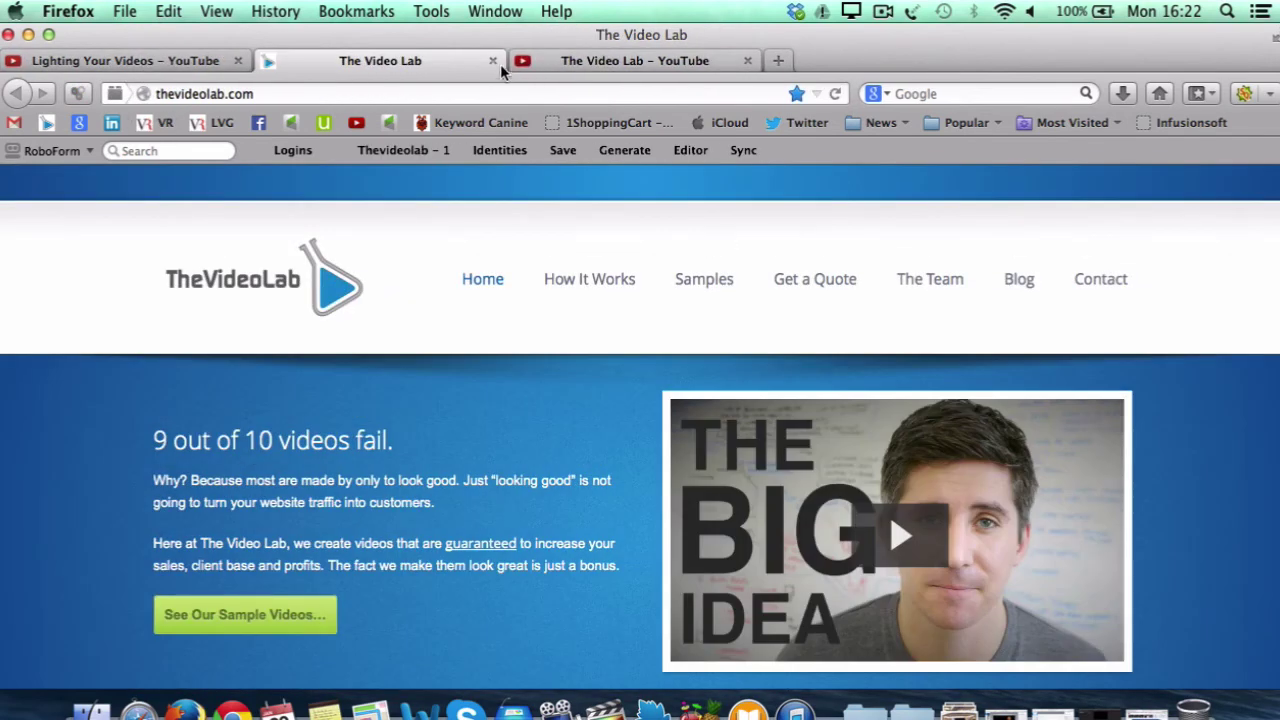
{"action": "left_click", "coordinate": [493, 62]}
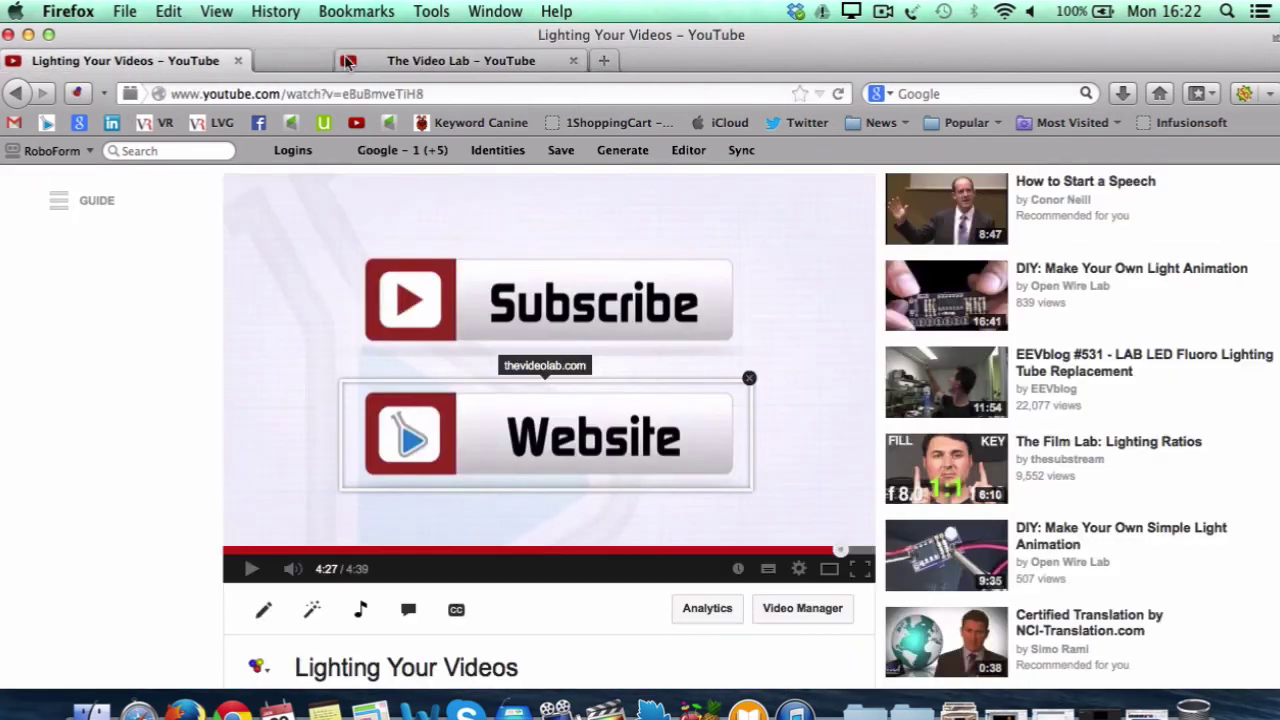
Test the Subscribe annotation's link, look over the channel page it opens, and return to the video.
{"action": "left_click", "coordinate": [497, 312]}
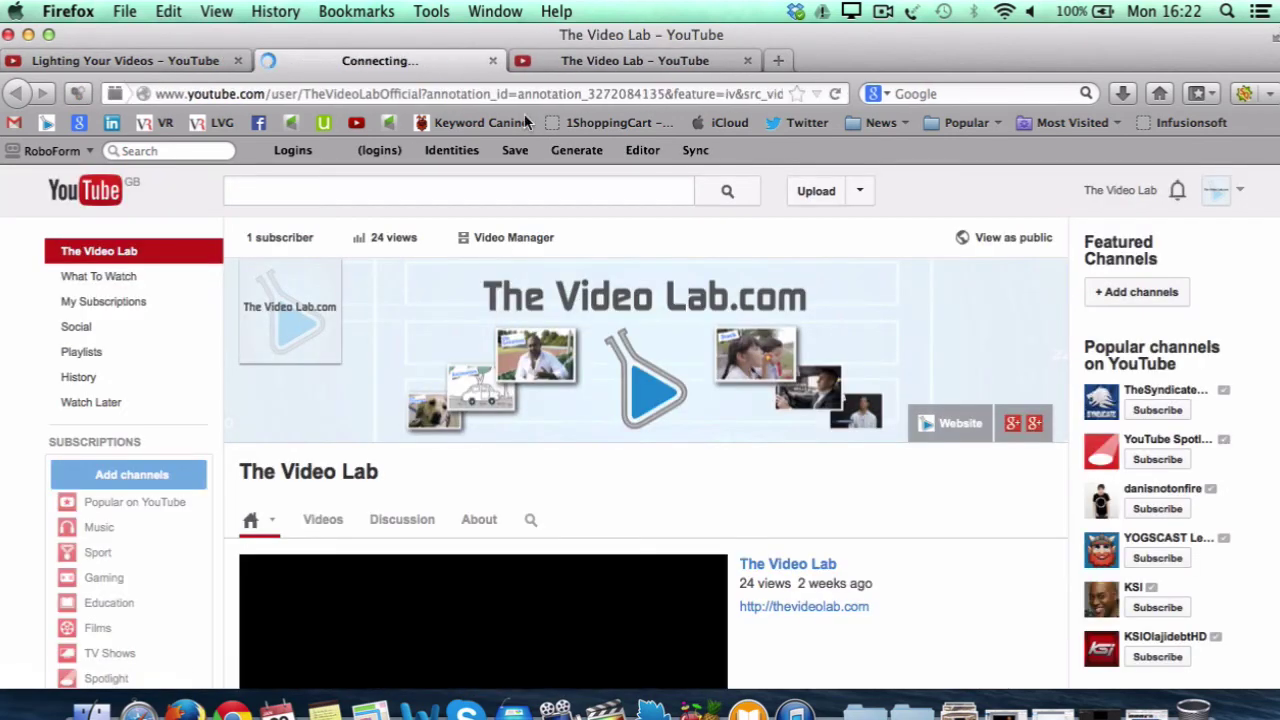
{"action": "scroll", "coordinate": [585, 510], "scroll_direction": "down", "scroll_amount": 3}
{"action": "scroll", "coordinate": [582, 507], "scroll_direction": "up", "scroll_amount": 3}
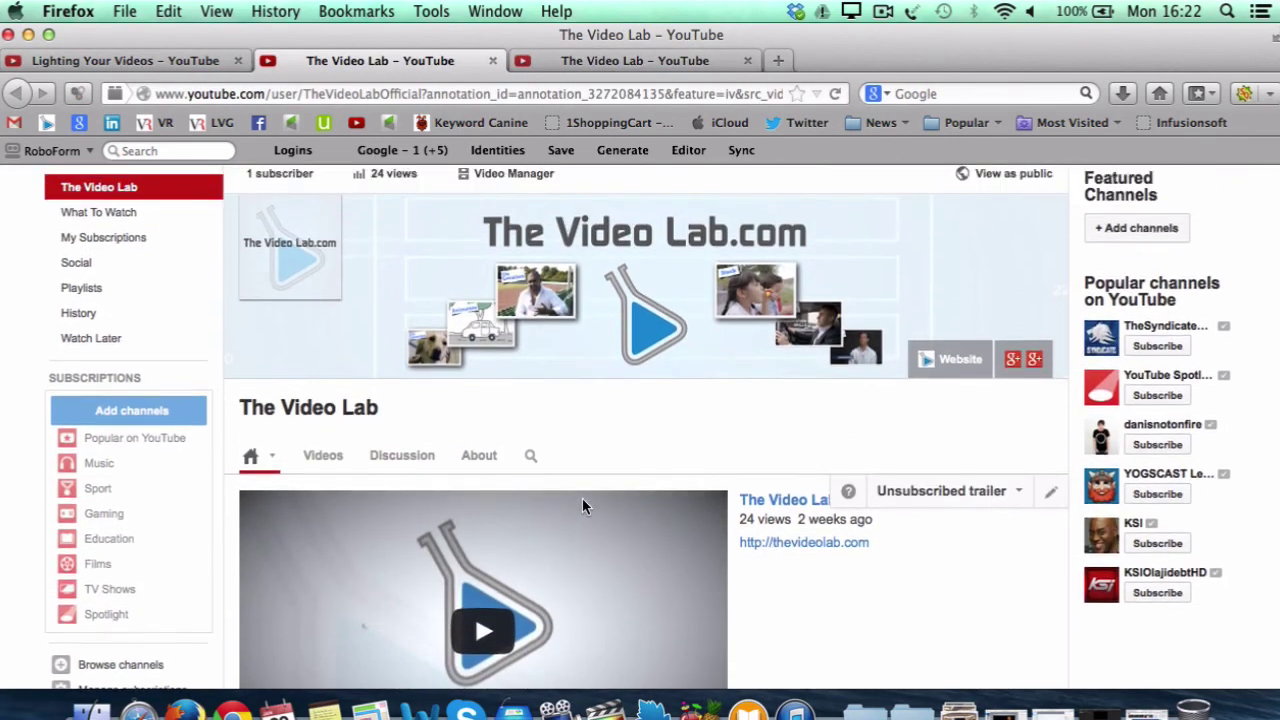
{"action": "left_click", "coordinate": [492, 61]}
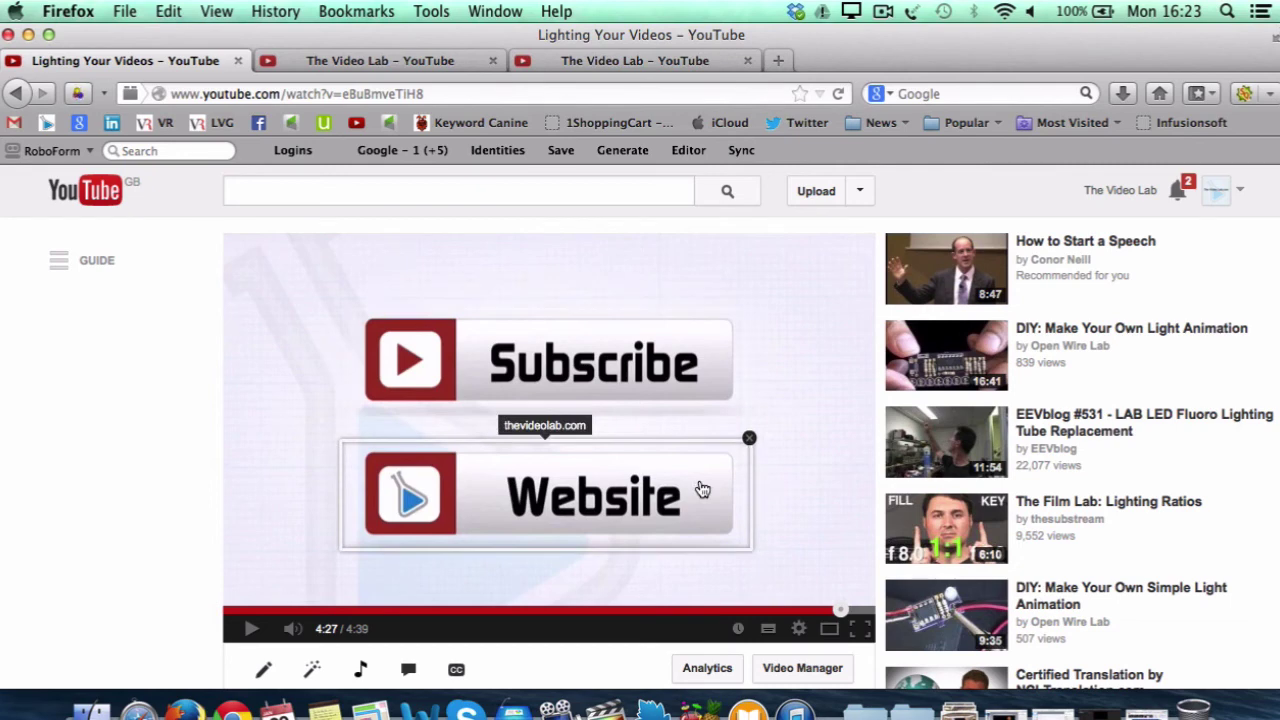
Go to the channel's uploads in Video Manager and open the monetisation settings of "YouTube SEO Text".
{"action": "left_click", "coordinate": [1215, 193]}
{"action": "left_click", "coordinate": [943, 279]}
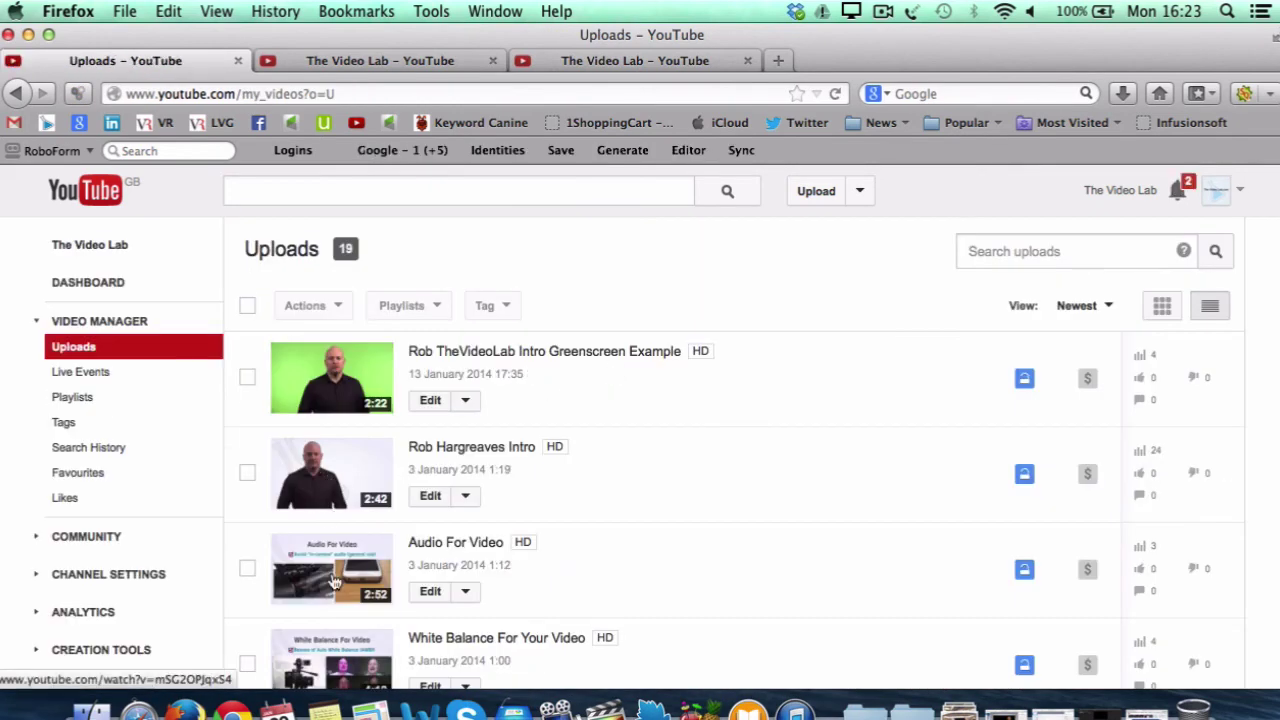
{"action": "scroll", "coordinate": [335, 582], "scroll_direction": "down", "scroll_amount": 10}
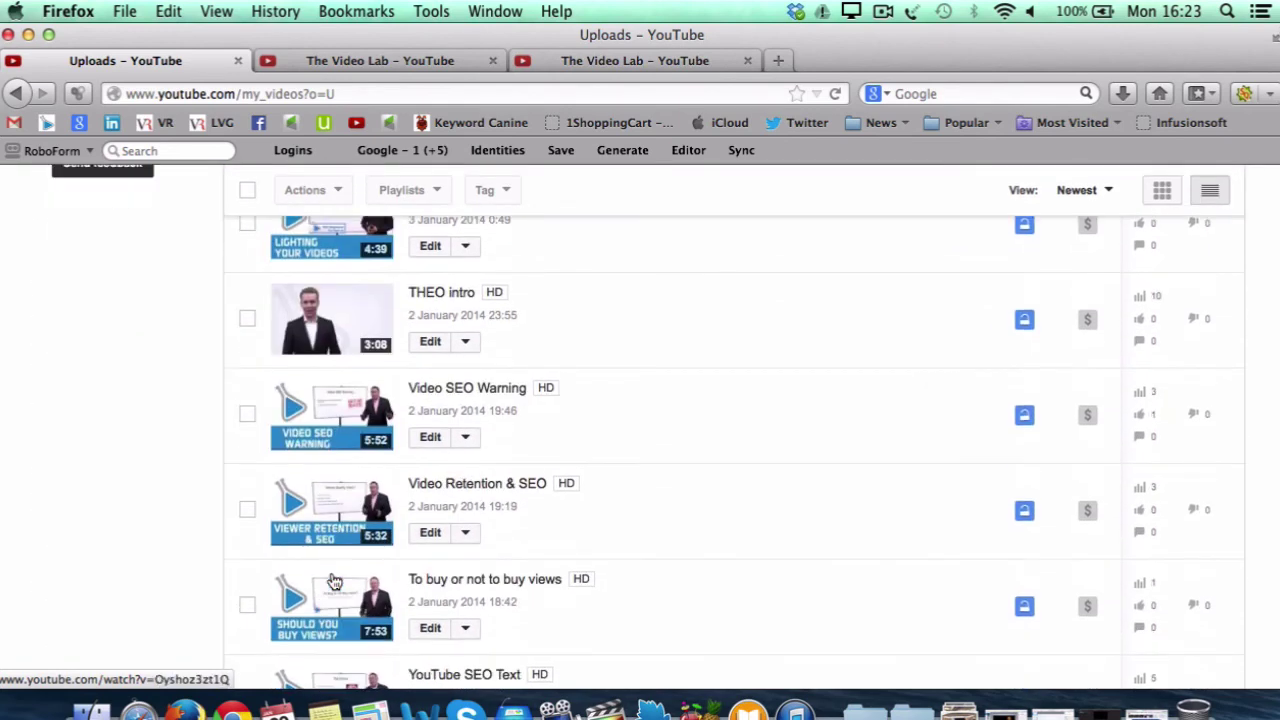
{"action": "scroll", "coordinate": [335, 582], "scroll_direction": "down", "scroll_amount": 4}
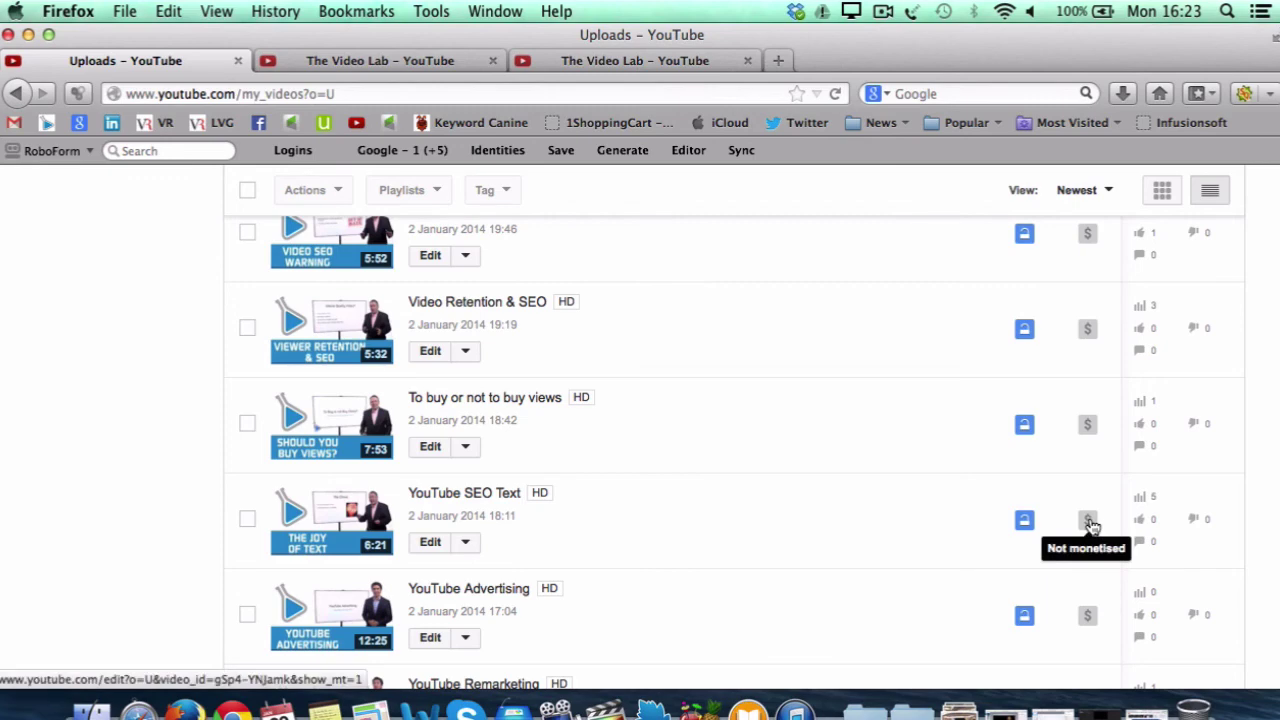
{"action": "left_click", "coordinate": [1090, 524]}
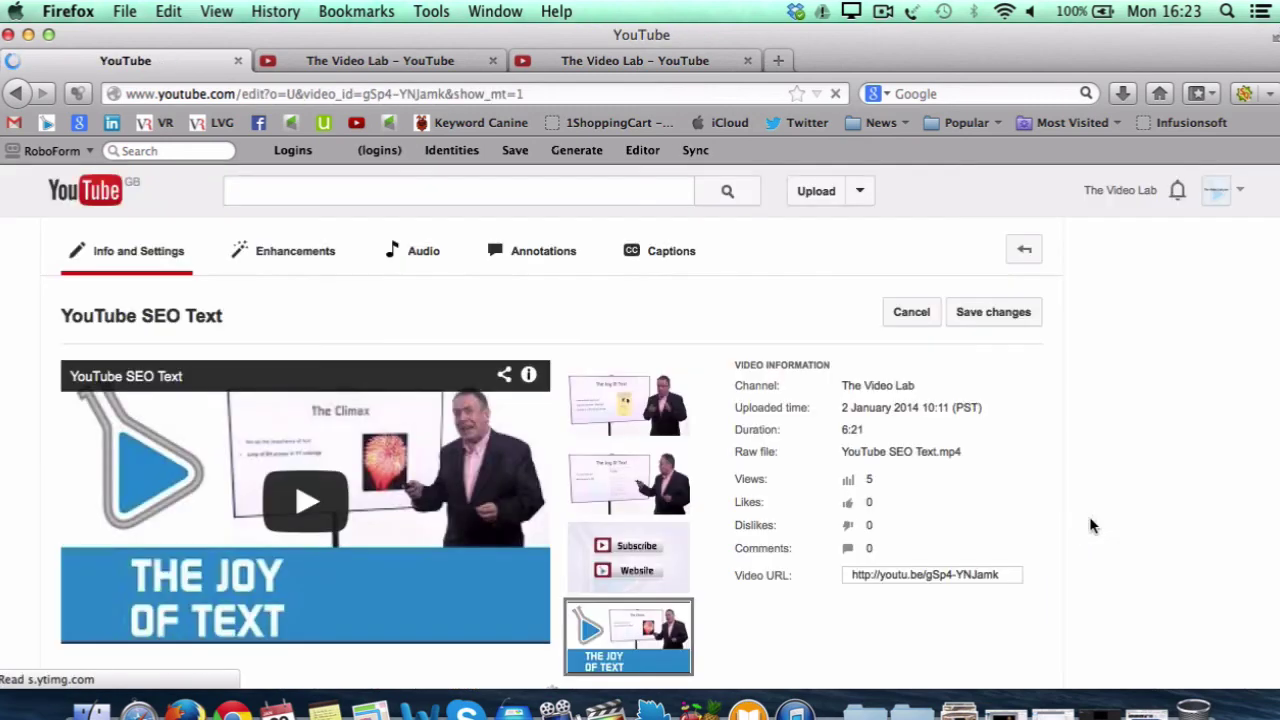
Enable Monetise with Ads for "YouTube SEO Text", keep overlay in-video ads, turn off TrueView in-stream ads, and save the changes.
{"action": "scroll", "coordinate": [268, 531], "scroll_direction": "down", "scroll_amount": 5}
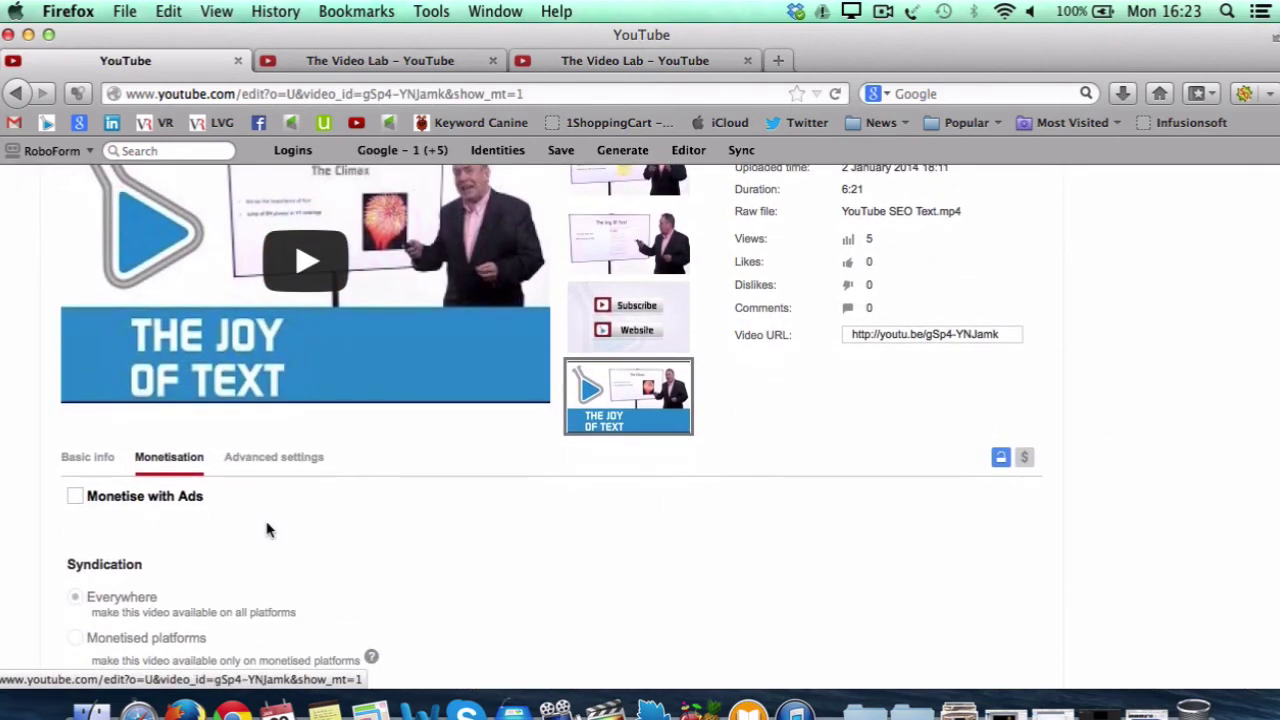
{"action": "left_click", "coordinate": [77, 498]}
{"action": "scroll", "coordinate": [280, 572], "scroll_direction": "down", "scroll_amount": 3}
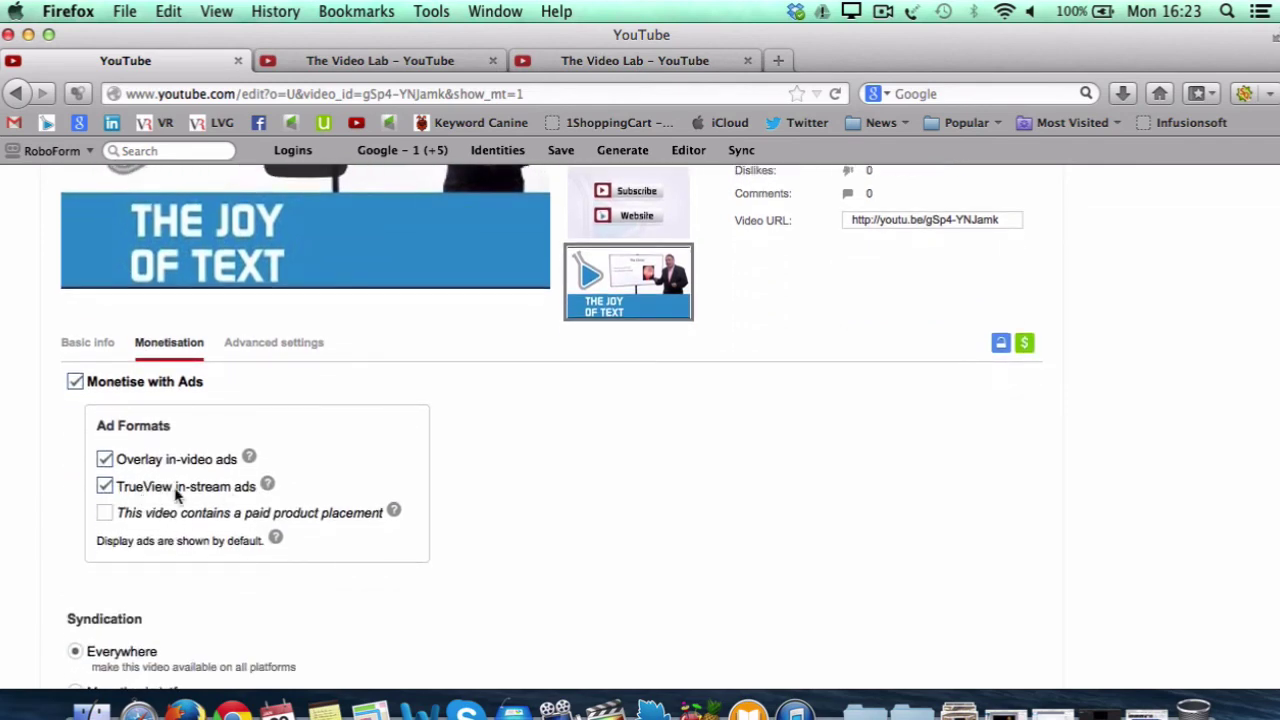
{"action": "left_click", "coordinate": [105, 487]}
{"action": "scroll", "coordinate": [517, 534], "scroll_direction": "down", "scroll_amount": 1}
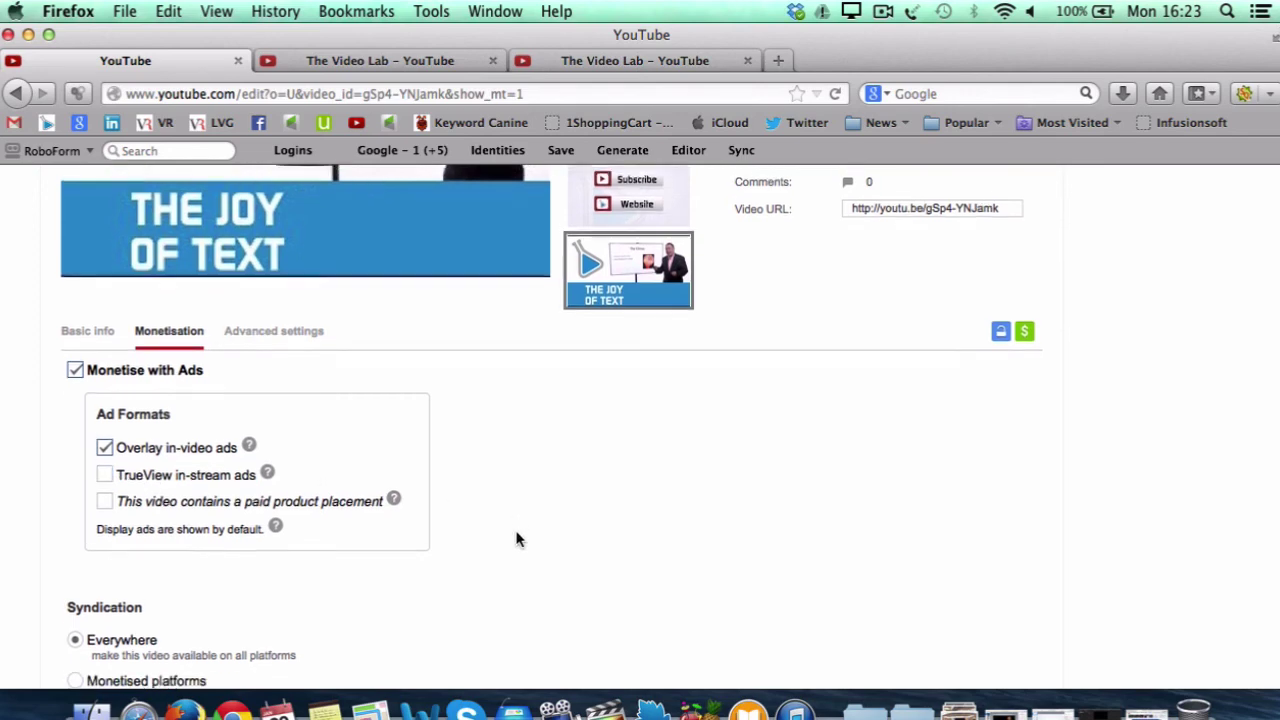
{"action": "scroll", "coordinate": [565, 487], "scroll_direction": "down", "scroll_amount": 5}
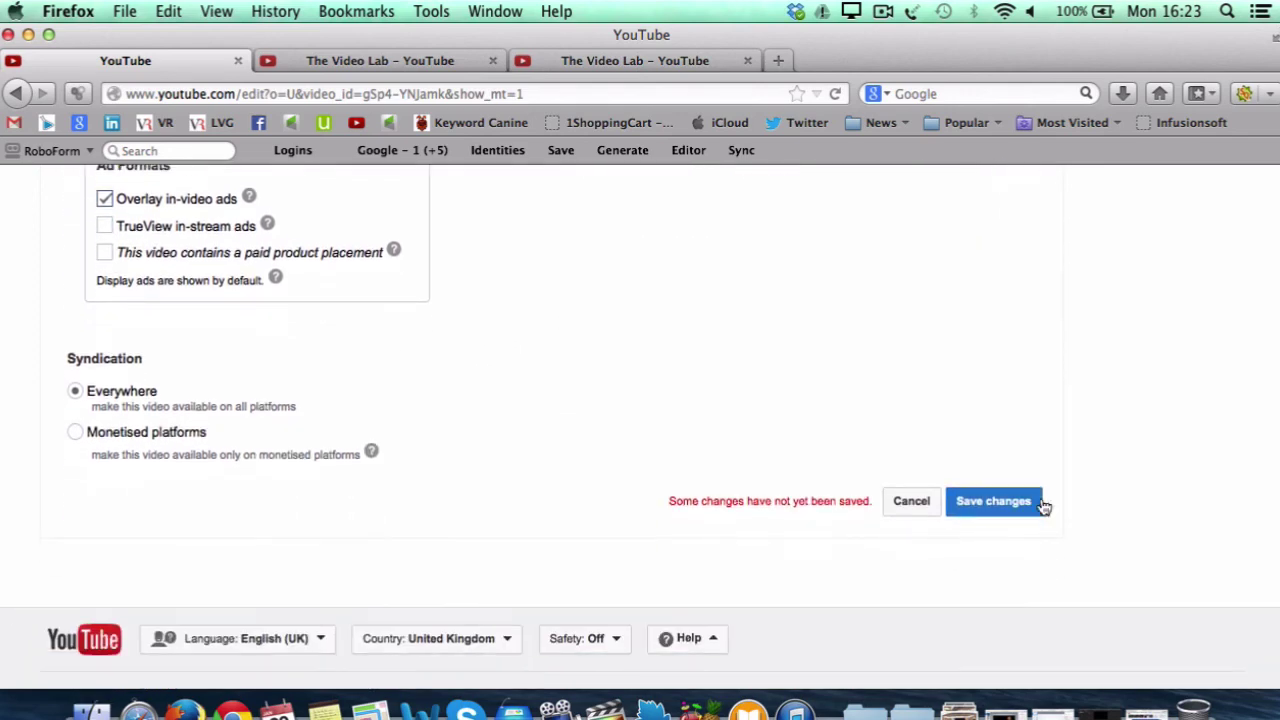
{"action": "left_click", "coordinate": [1000, 503]}
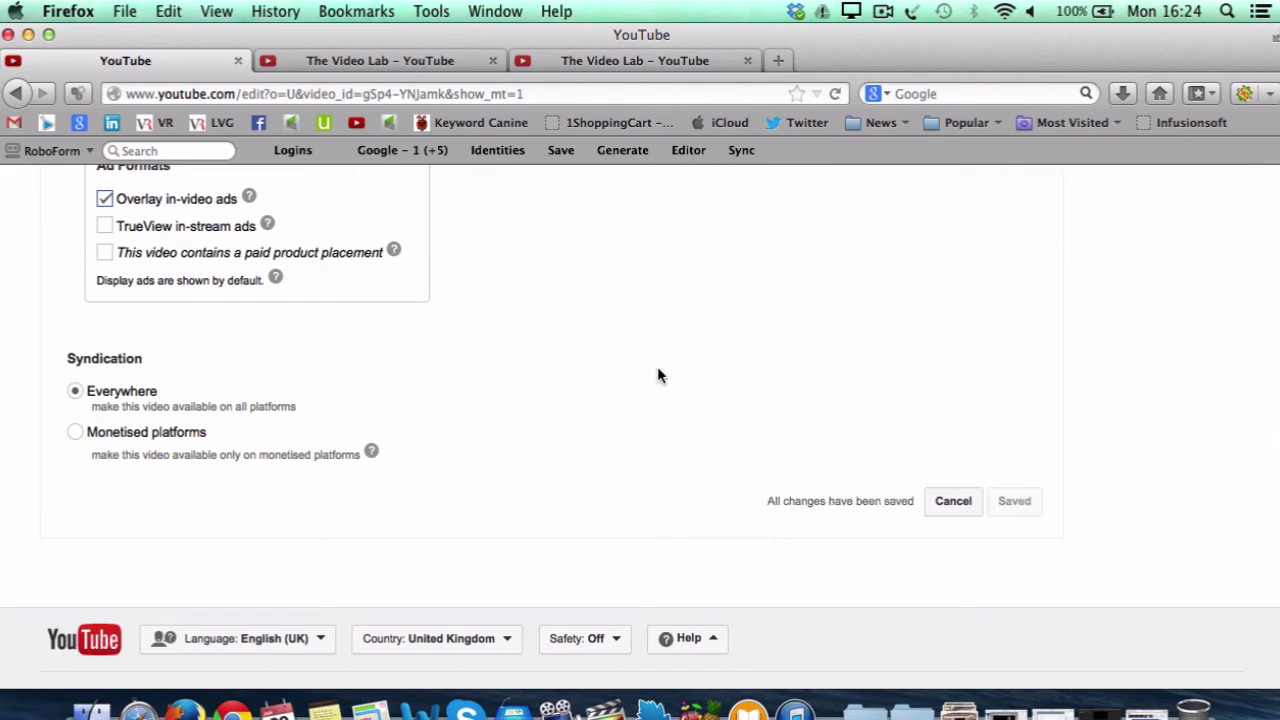
{"action": "scroll", "coordinate": [506, 363], "scroll_direction": "up", "scroll_amount": 7}
{"action": "scroll", "coordinate": [506, 363], "scroll_direction": "up", "scroll_amount": 2}
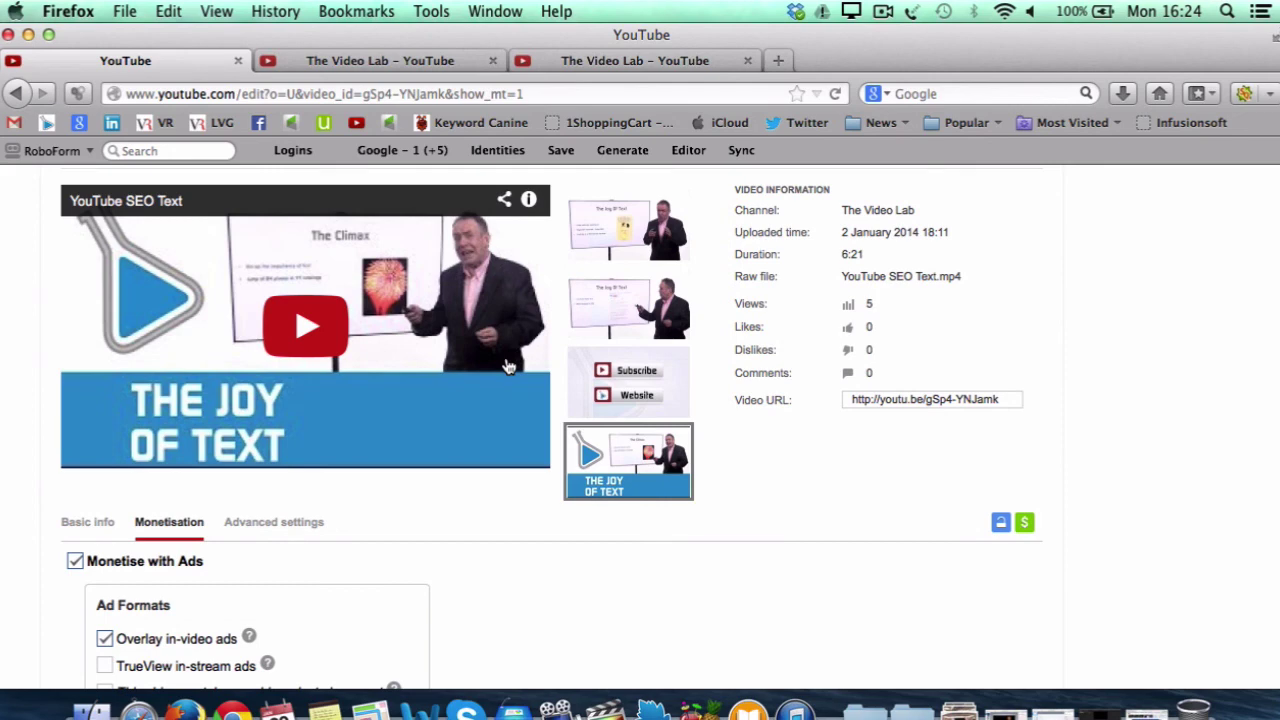
{"action": "scroll", "coordinate": [436, 373], "scroll_direction": "up", "scroll_amount": 4}
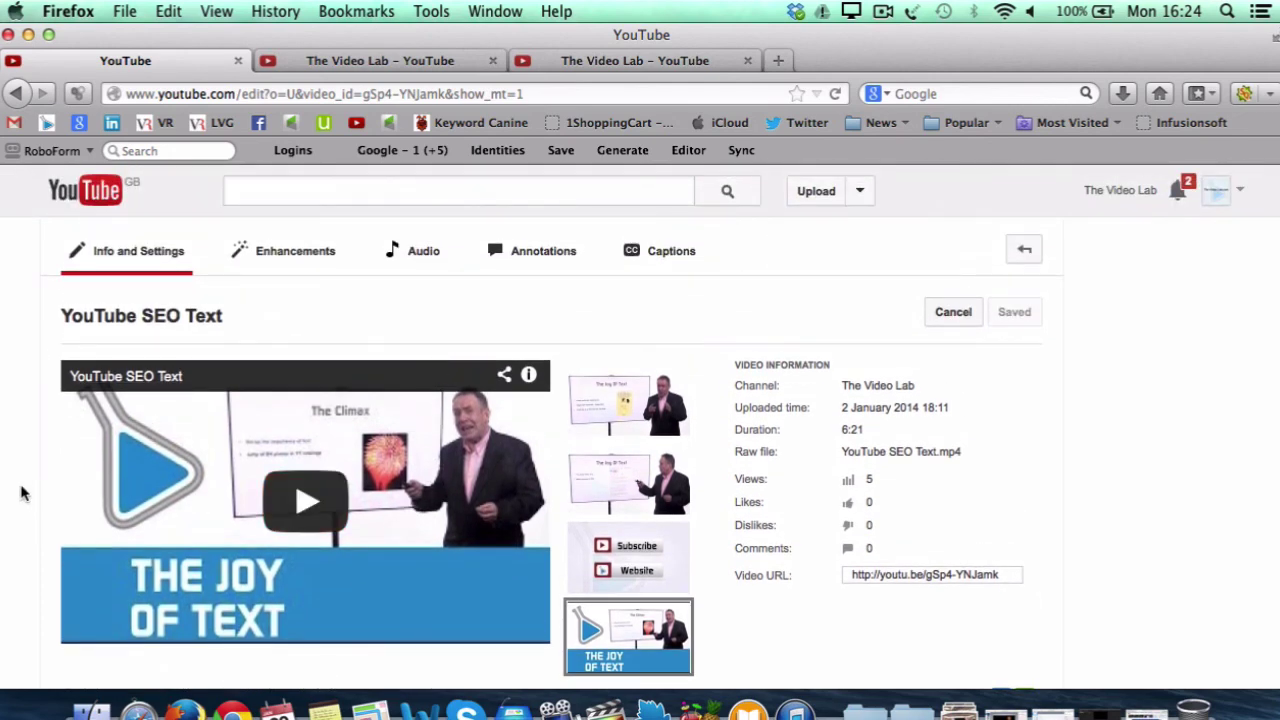
{"action": "scroll", "coordinate": [22, 492], "scroll_direction": "down", "scroll_amount": 1}
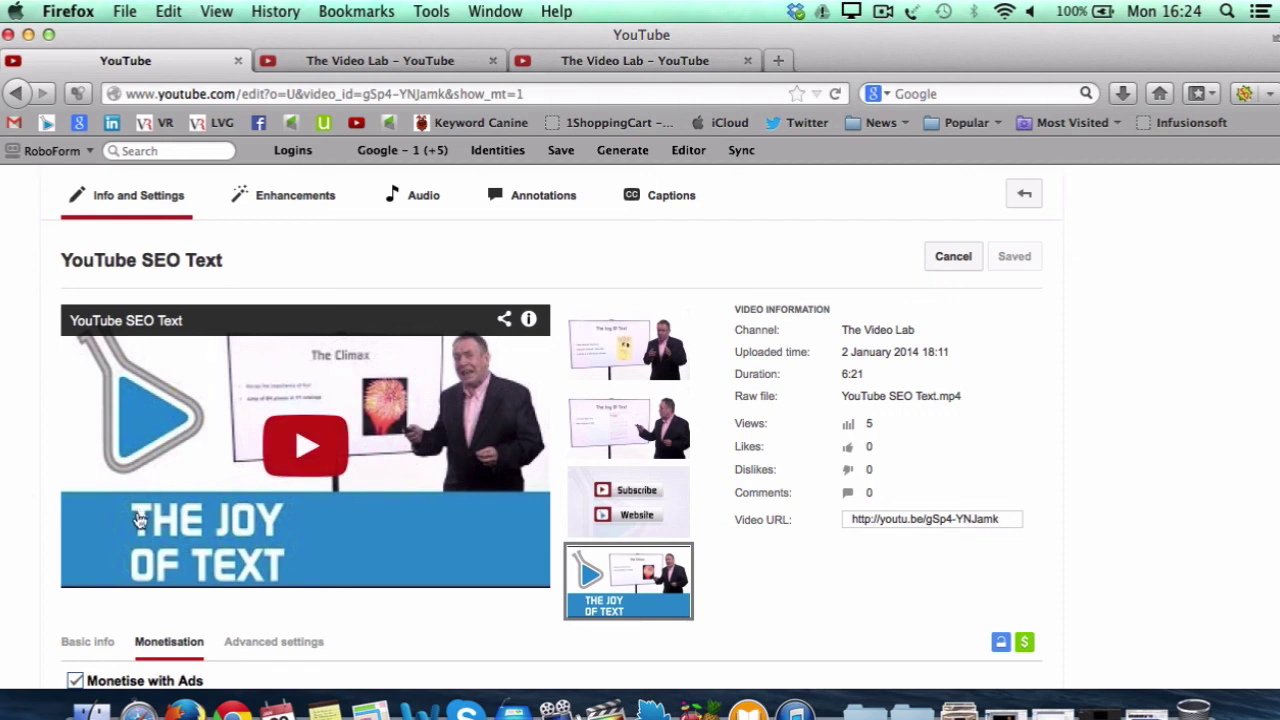
{"action": "scroll", "coordinate": [40, 445], "scroll_direction": "up", "scroll_amount": 1}
{"action": "scroll", "coordinate": [40, 447], "scroll_direction": "up", "scroll_amount": 1}
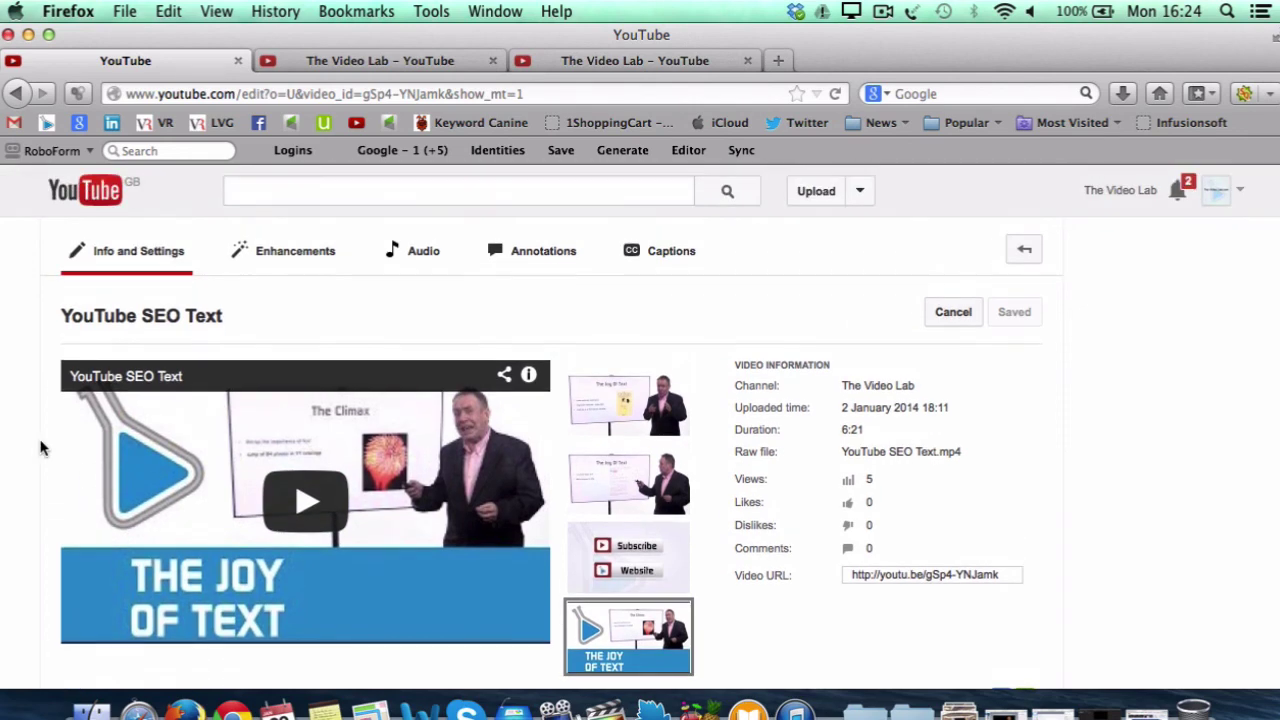